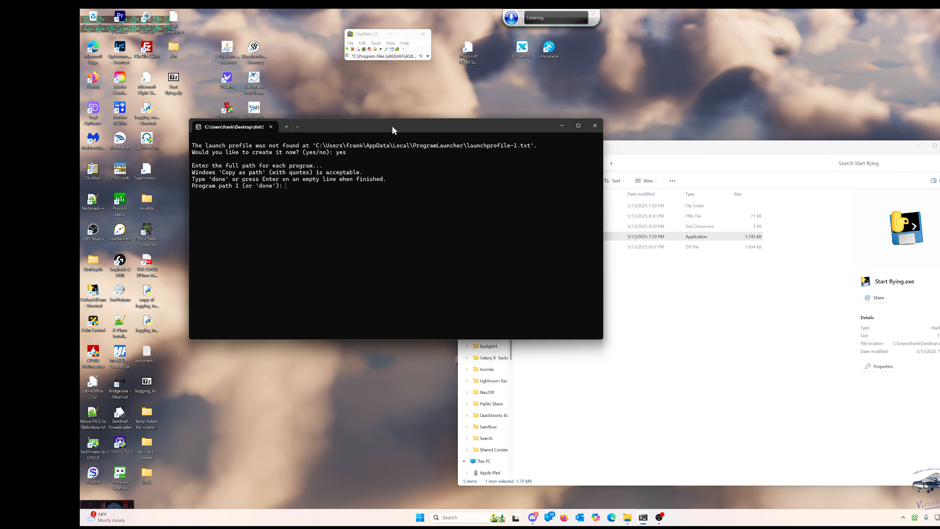
# Move the console and File Explorer windows to new places on the desktop and minimize File Explorer.
pyautogui.moveTo(393, 125); pyautogui.dragTo(497, 262)
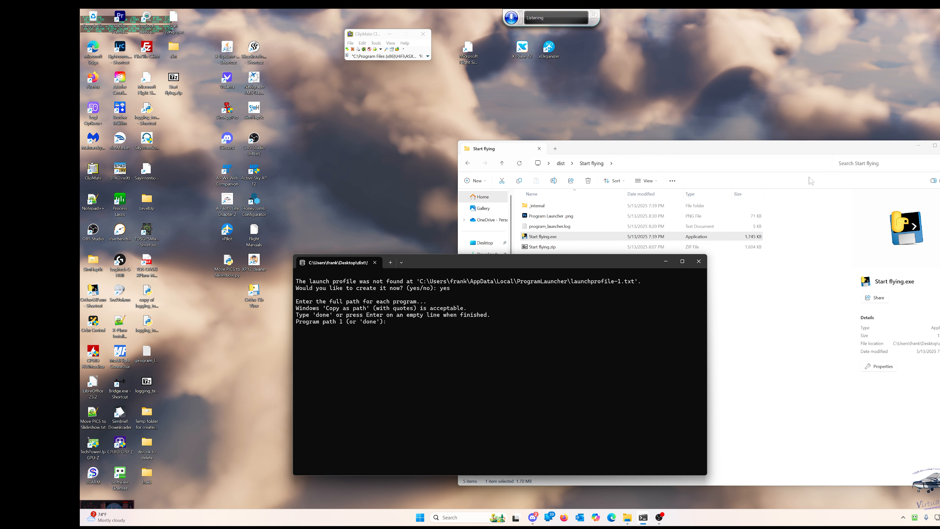
pyautogui.moveTo(809, 154); pyautogui.dragTo(788, 140)
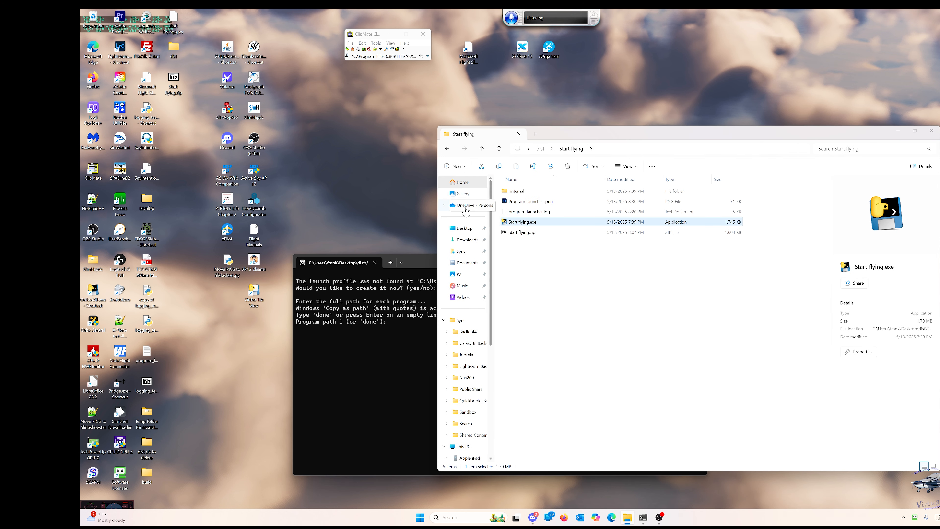
pyautogui.click(580, 82)
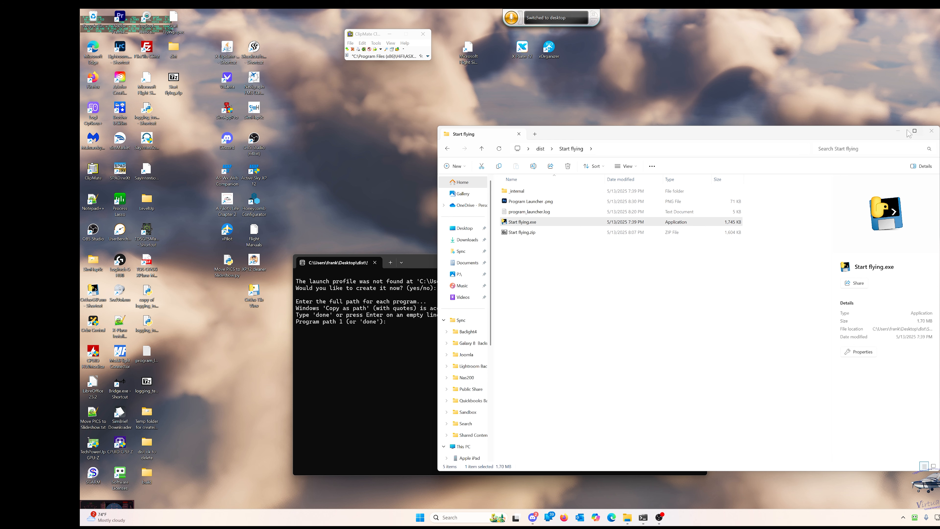
pyautogui.click(898, 131)
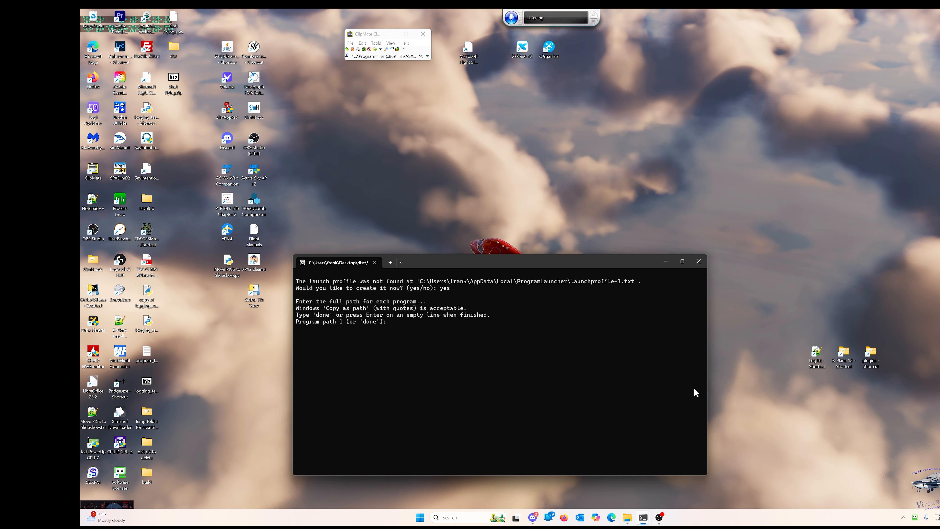
# Browse File Explorer to the X-Plane 12 folder on drive E: and copy the full path of X-Plane.exe.
pyautogui.click(627, 517)
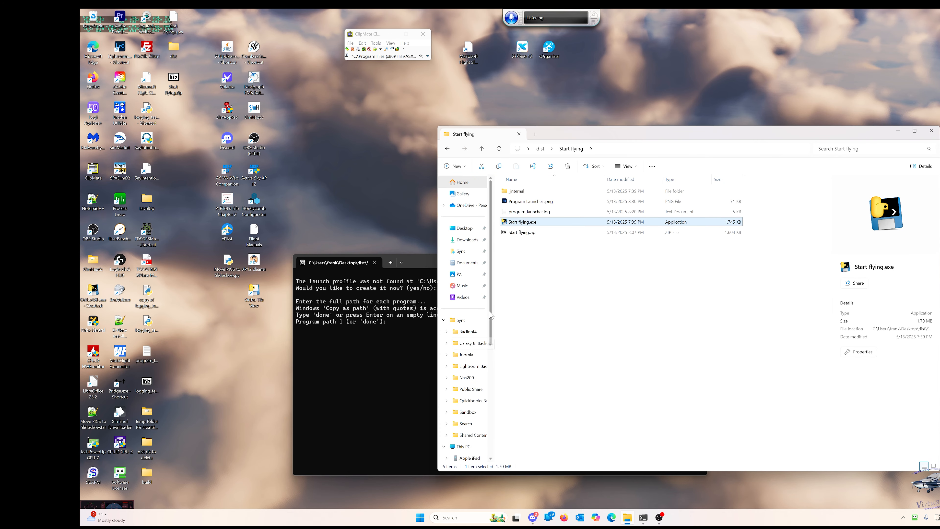
pyautogui.moveTo(492, 311); pyautogui.dragTo(487, 387)
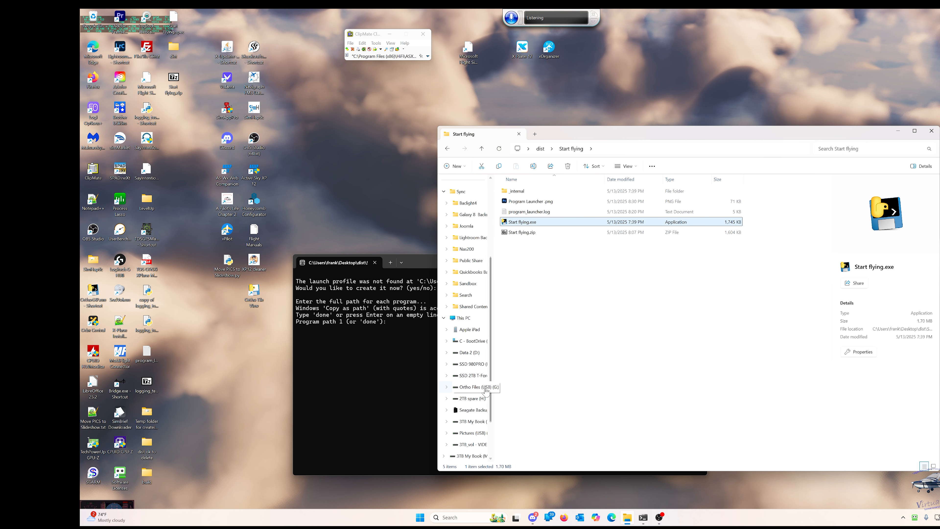
pyautogui.click(468, 368)
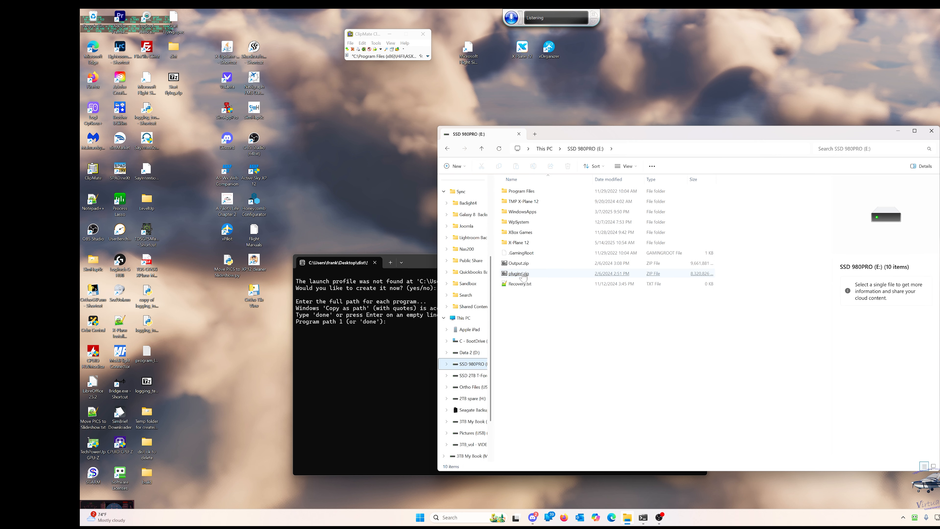
pyautogui.click(523, 285)
pyautogui.doubleClick(515, 243)
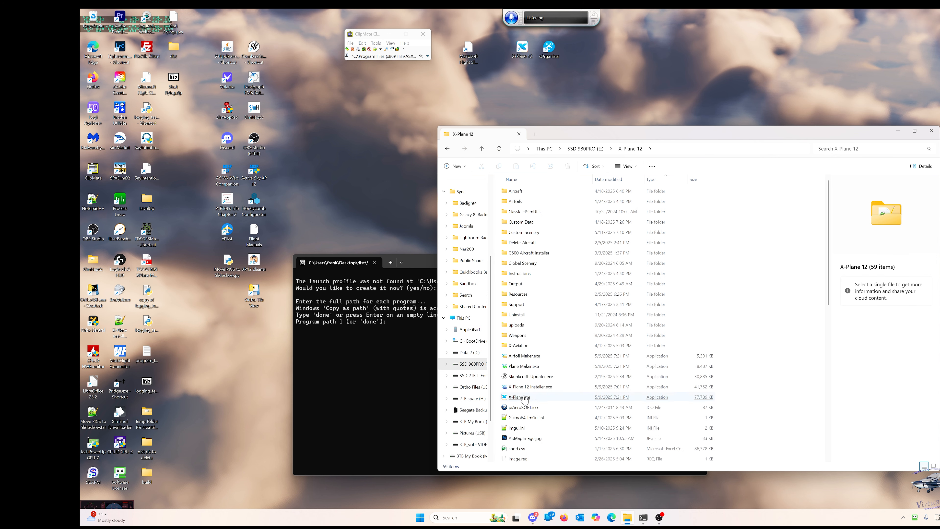
pyautogui.click(524, 399)
pyautogui.rightClick(523, 399)
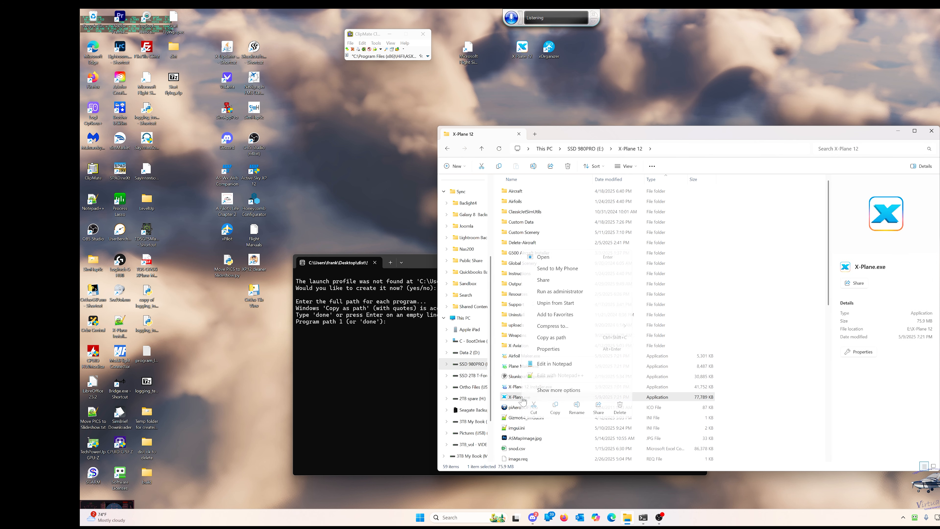
pyautogui.click(544, 338)
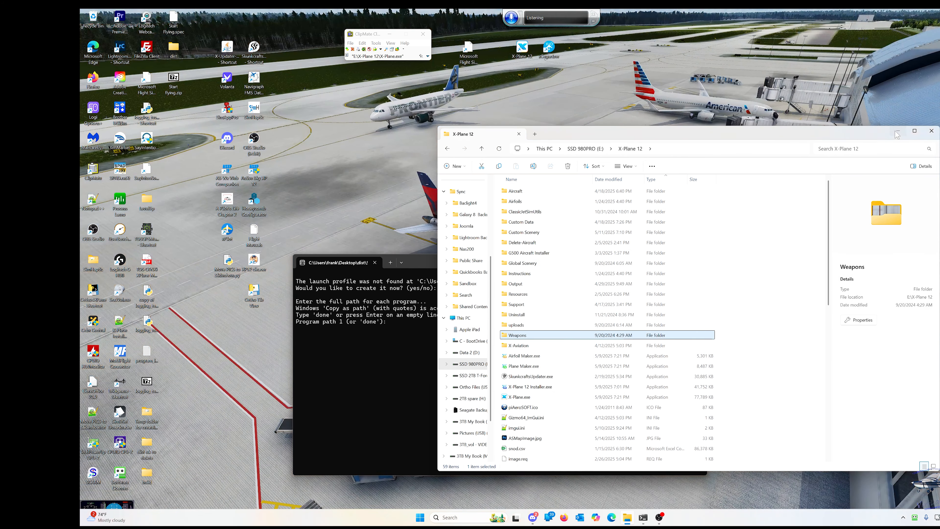
# Minimize File Explorer and enter the copied path "E:\X-Plane 12\X-Plane.exe" as program path 1 in the console.
pyautogui.click(898, 134)
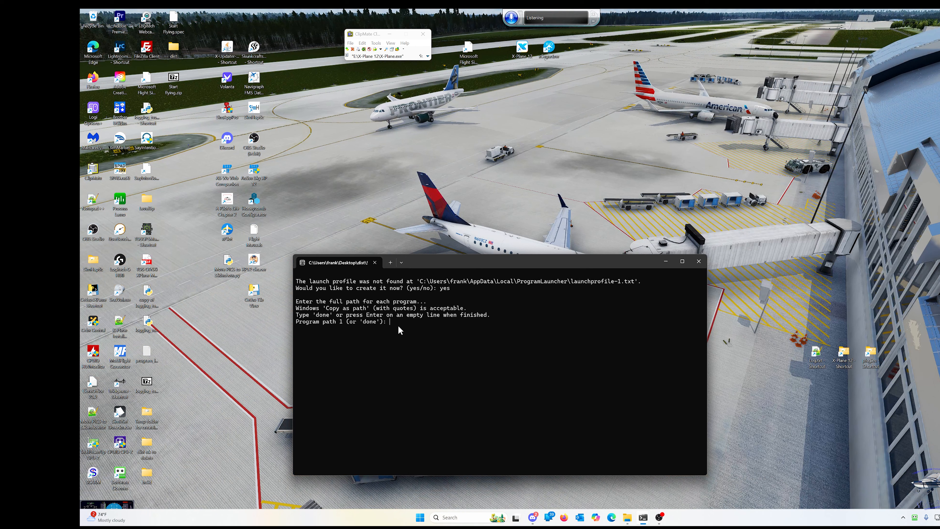
pyautogui.hotkey('ctrl', 'v')
pyautogui.press('Return')
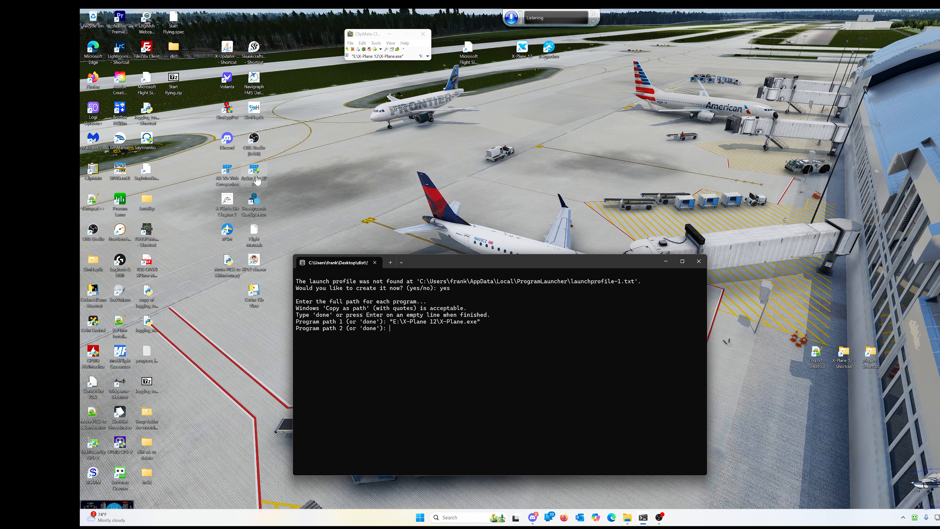
# Enter the path of the Active Sky XP 12 desktop shortcut as program path 2 and end the program list with "done".
pyautogui.rightClick(257, 180)
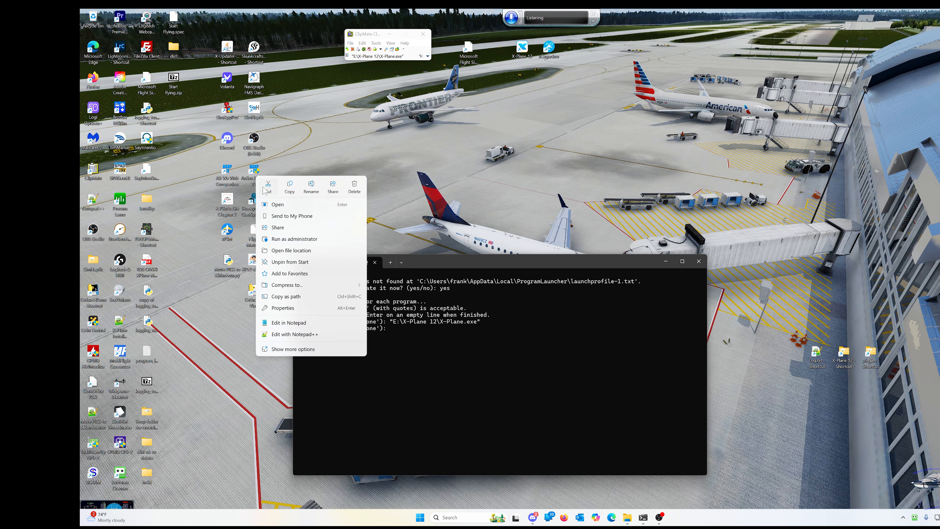
pyautogui.click(293, 297)
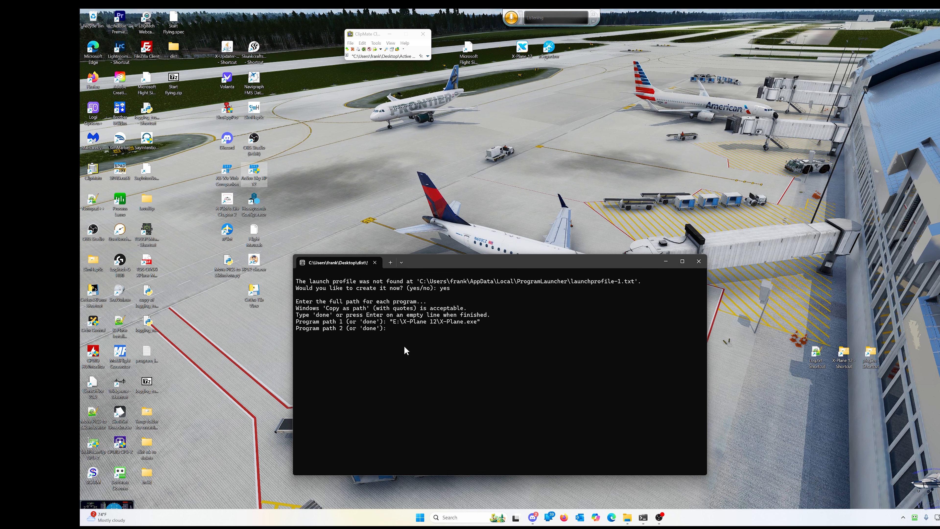
pyautogui.click(392, 330)
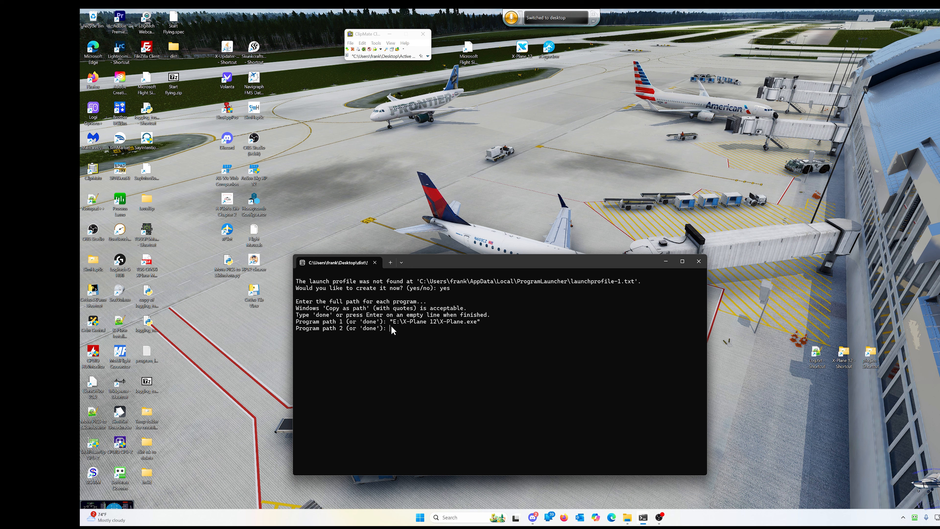
pyautogui.hotkey('ctrl', 'v')
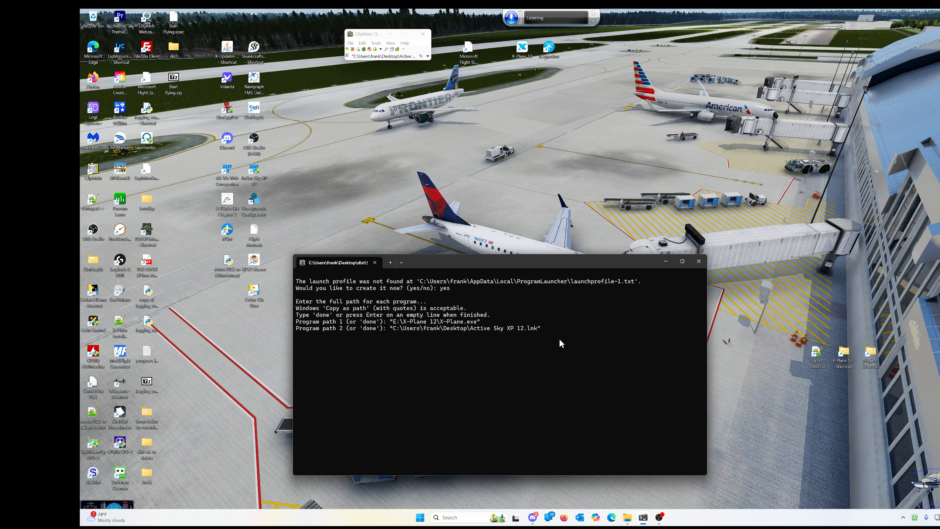
pyautogui.press('Return')
pyautogui.write('done')
pyautogui.press('Return')
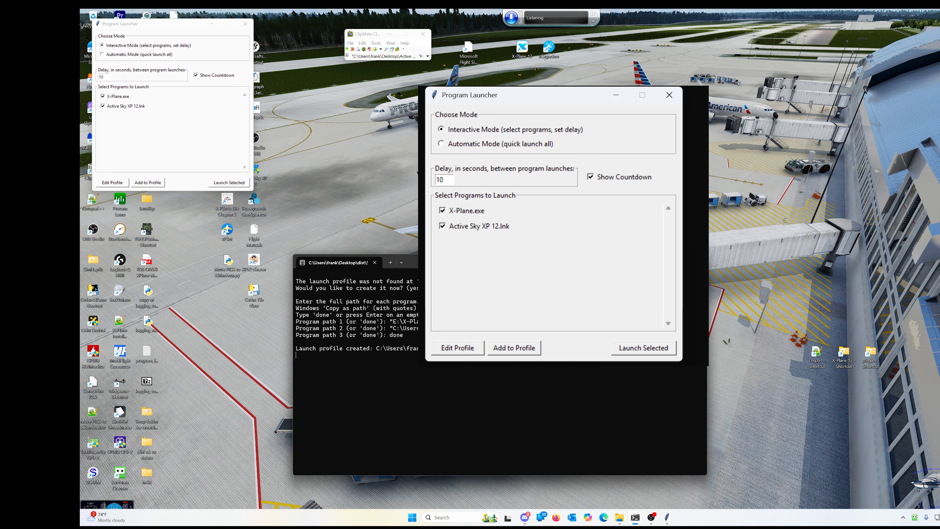
# Rearrange the console and Program Launcher windows on the desktop, keeping both in view with Program Launcher in front.
pyautogui.moveTo(526, 263); pyautogui.dragTo(486, 123)
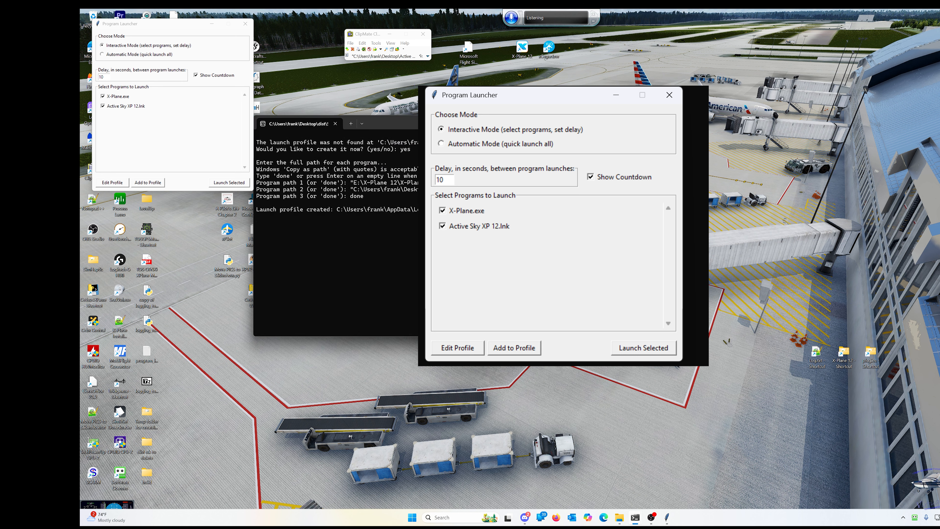
pyautogui.click(624, 122)
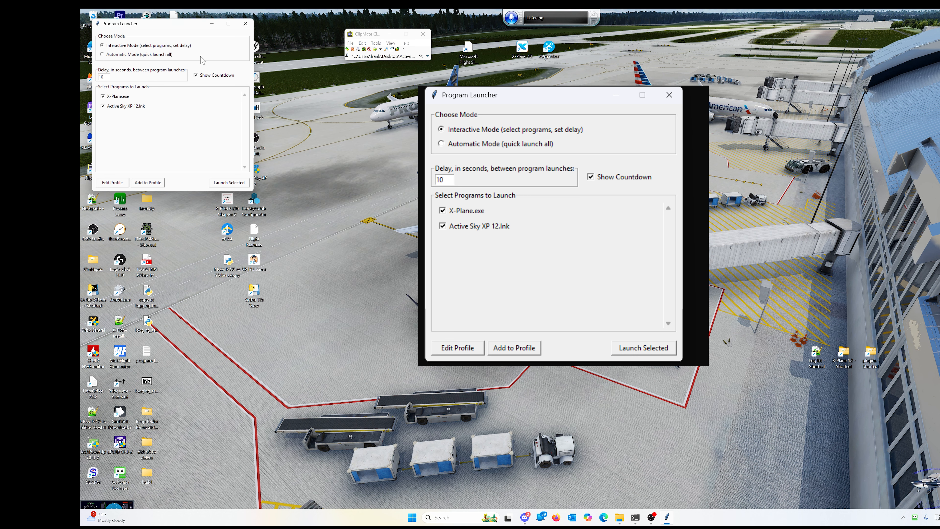
pyautogui.moveTo(186, 28); pyautogui.dragTo(211, 44)
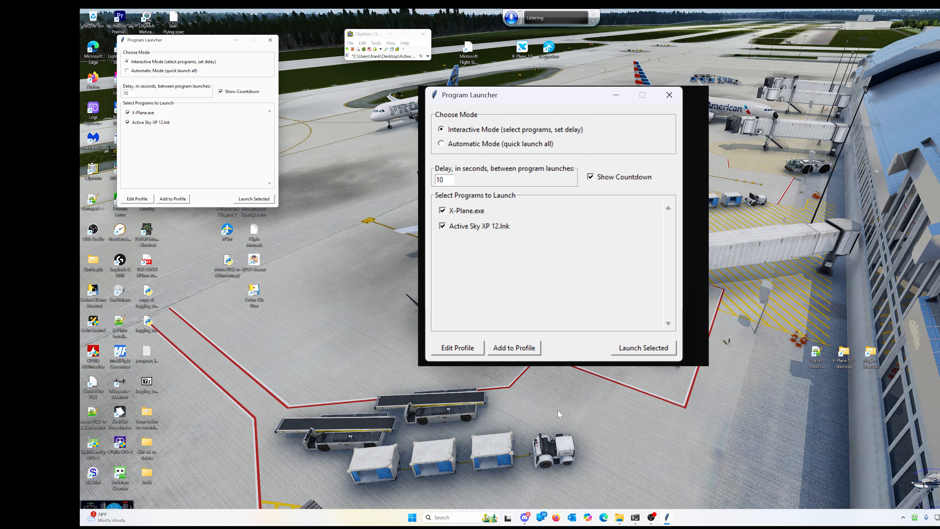
pyautogui.click(635, 517)
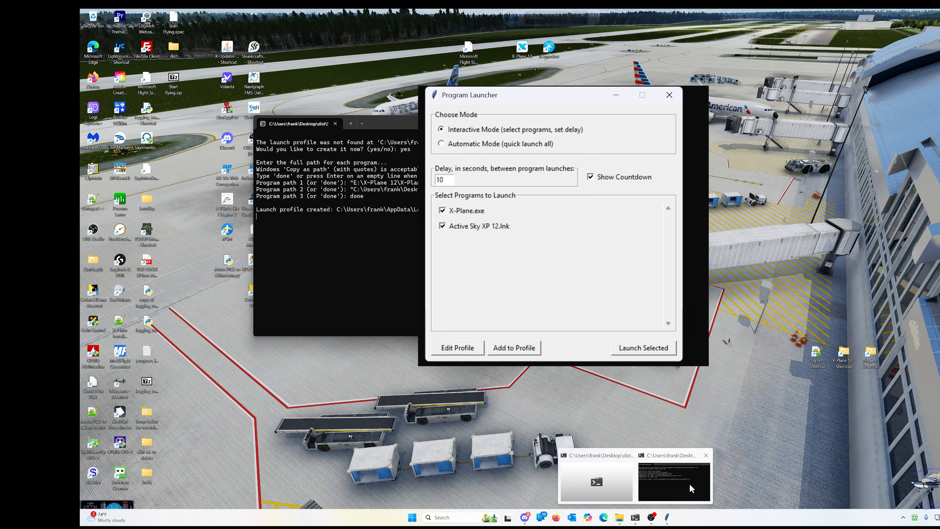
pyautogui.click(689, 484)
pyautogui.click(223, 157)
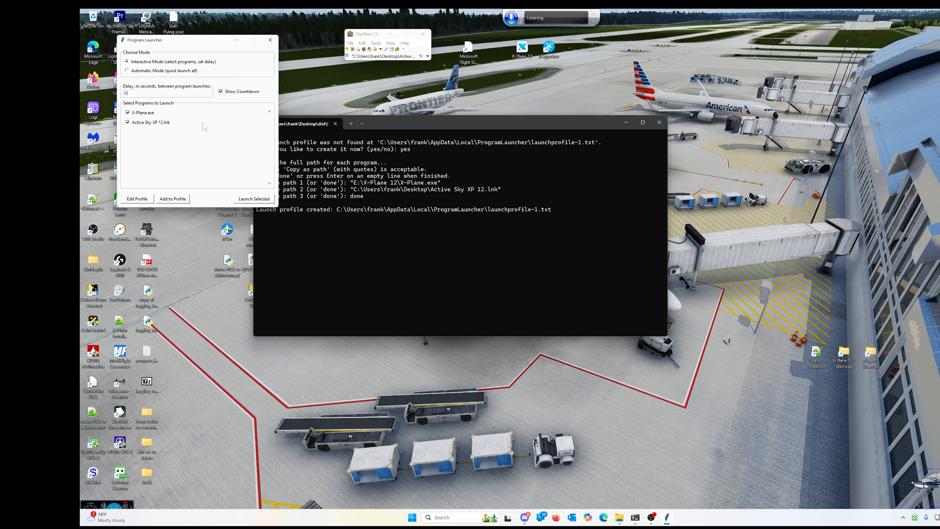
# Switch Program Launcher to Automatic Mode to view its options, and return to Interactive Mode.
pyautogui.click(146, 72)
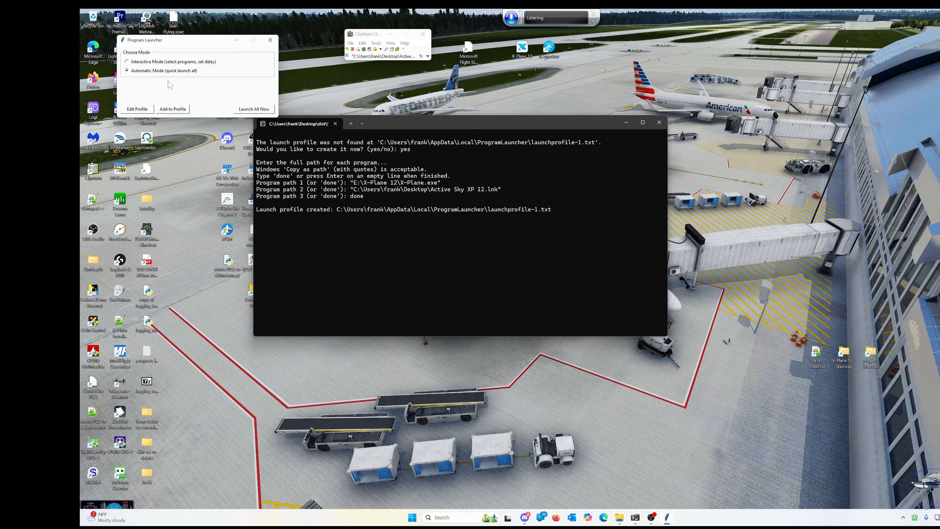
pyautogui.click(129, 62)
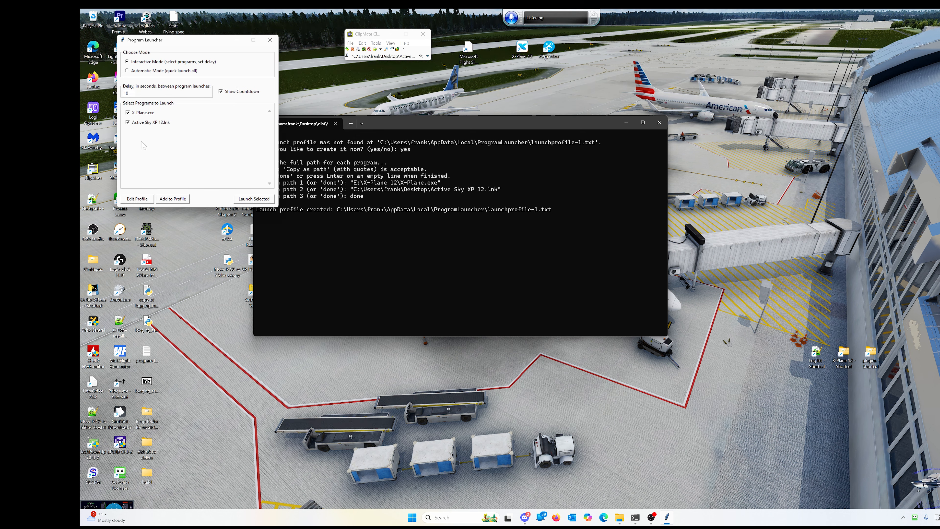
# Try deselecting and reselecting X-Plane.exe in the launch list and entering 1000 as the delay between program launches.
pyautogui.click(128, 113)
pyautogui.moveTo(130, 94); pyautogui.dragTo(105, 101)
pyautogui.write('1000')
pyautogui.hotkey('ctrl', 'a')
pyautogui.press('BackSpace')
pyautogui.click(128, 113)
# Set Program Launcher to Automatic Mode and launch all programs in the profile.
pyautogui.click(141, 71)
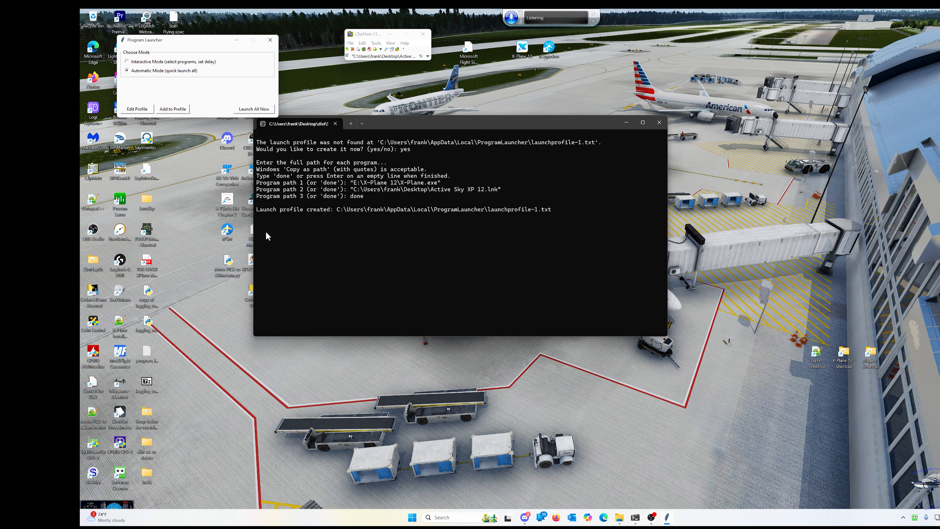
pyautogui.click(258, 109)
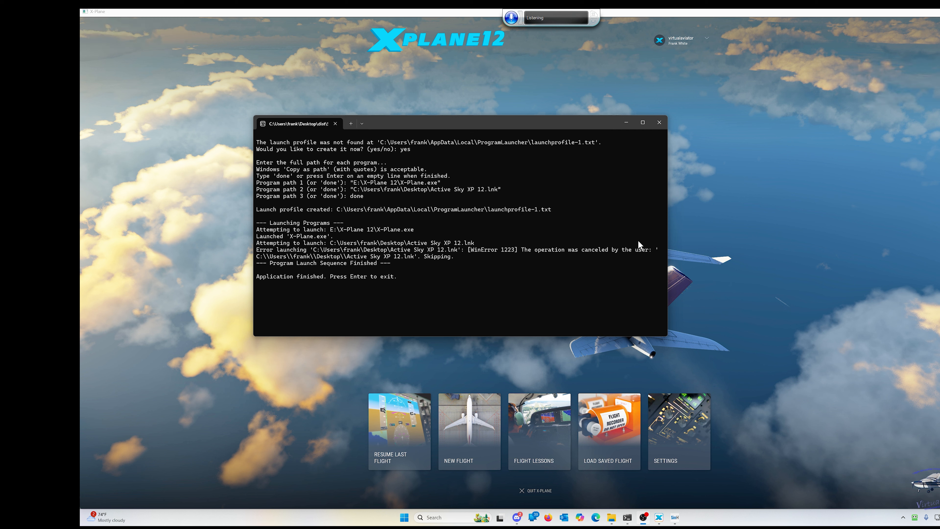
# View the X-Plane start screen and the launch log in the console, and minimize the console.
pyautogui.click(889, 280)
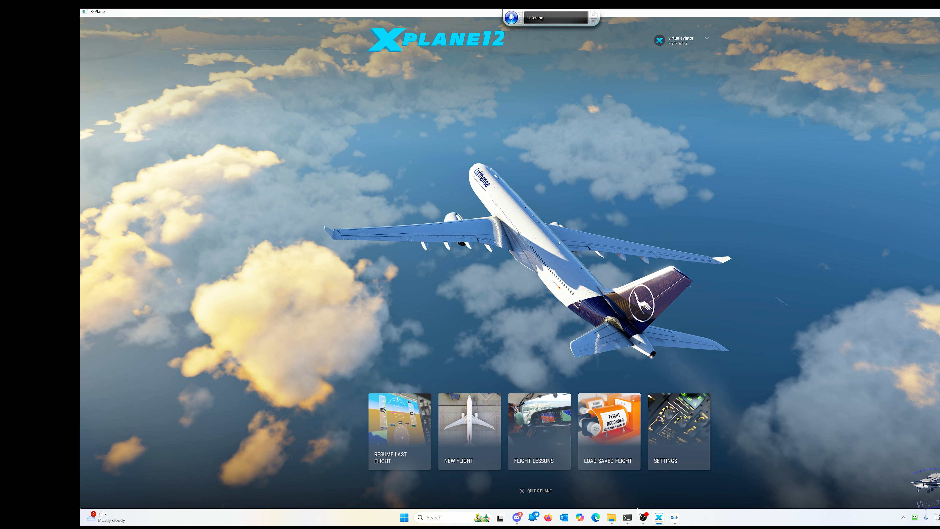
pyautogui.moveTo(641, 521)
pyautogui.click(645, 486)
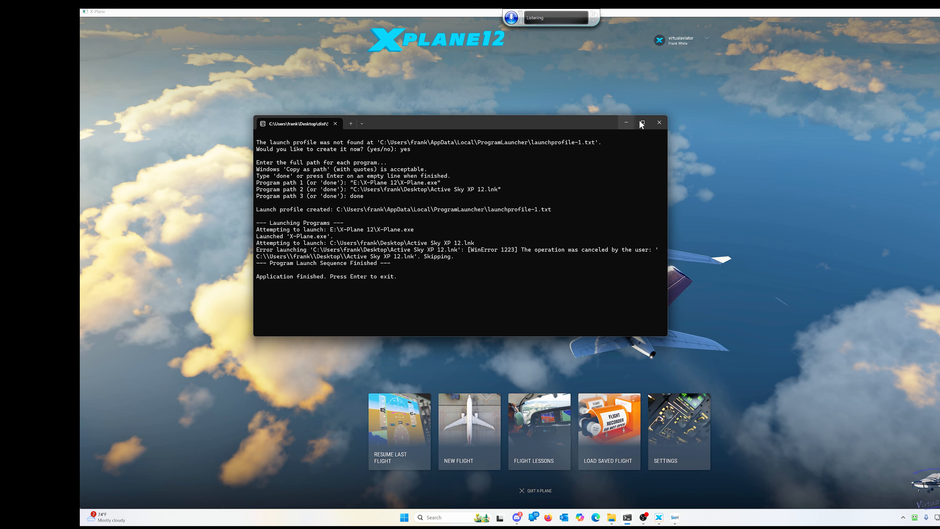
pyautogui.click(625, 123)
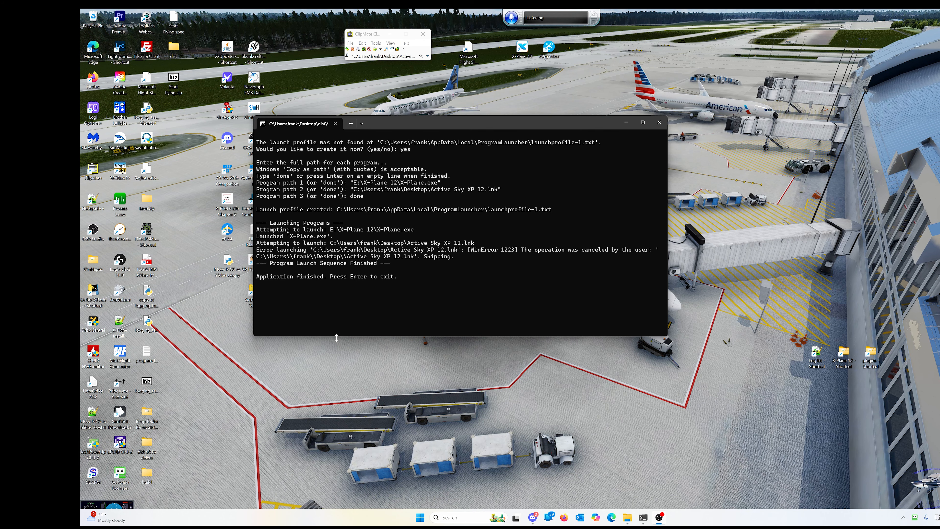
# Exit the finished launcher application from its console window.
pyautogui.click(427, 289)
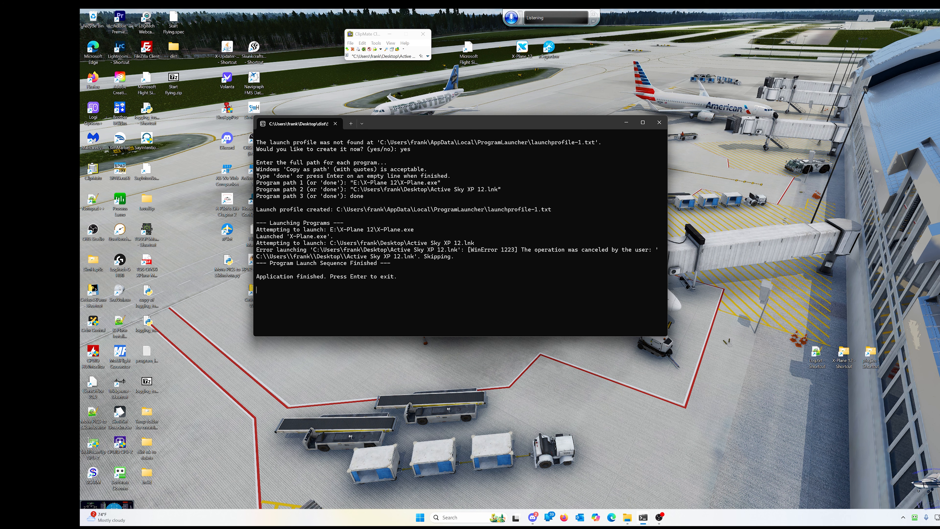
pyautogui.press('Return')
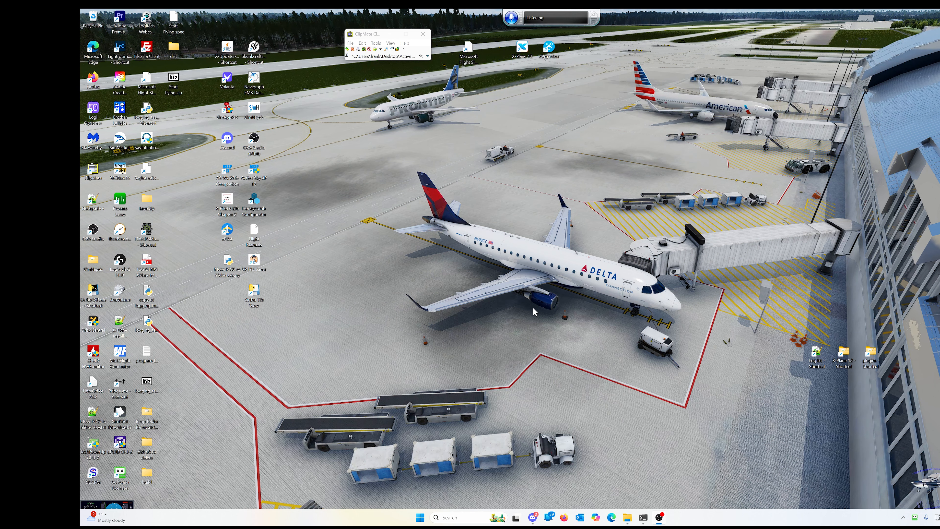
# Browse from the Start flying folder in dist1 into _internal and _tcl_data to view the files it contains.
pyautogui.doubleClick(181, 52)
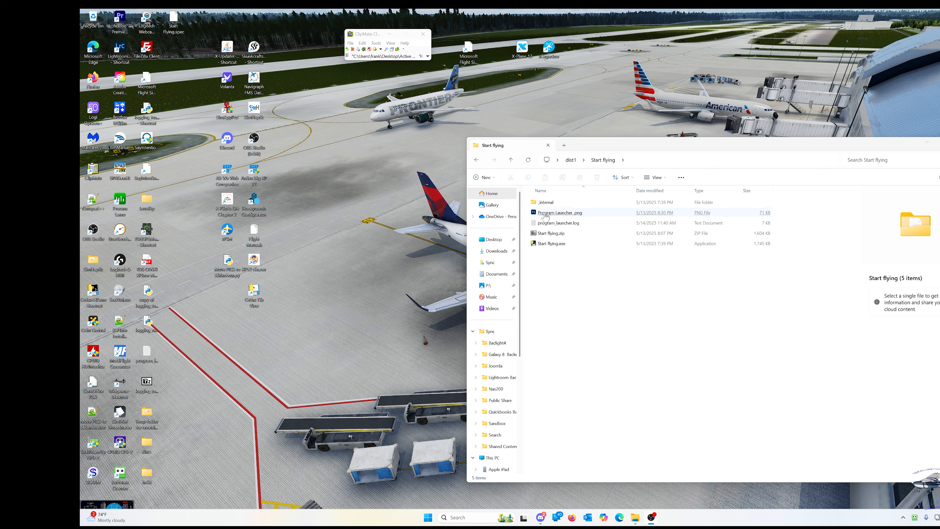
pyautogui.doubleClick(544, 203)
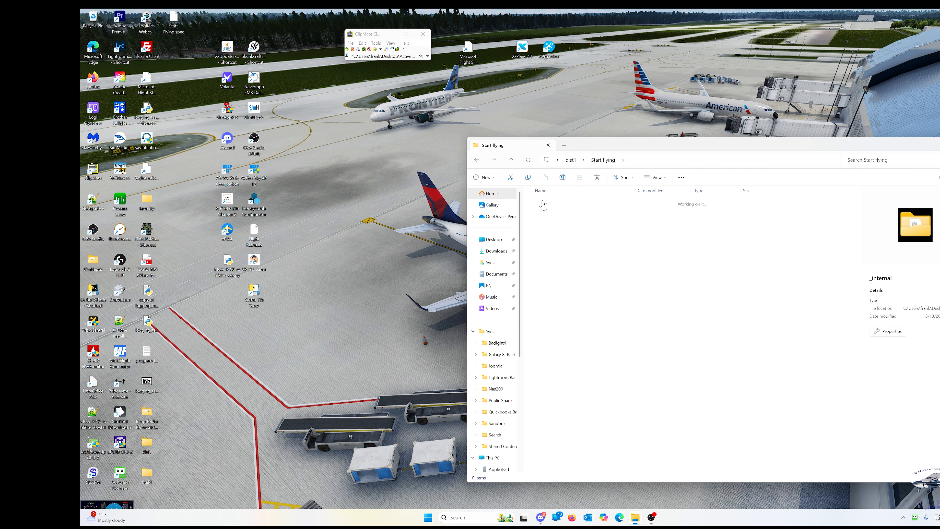
pyautogui.doubleClick(543, 204)
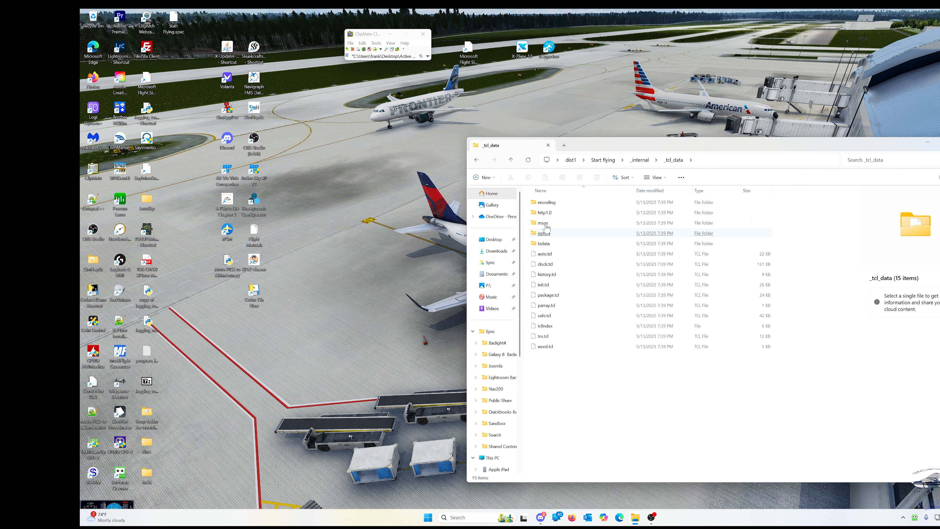
pyautogui.click(540, 285)
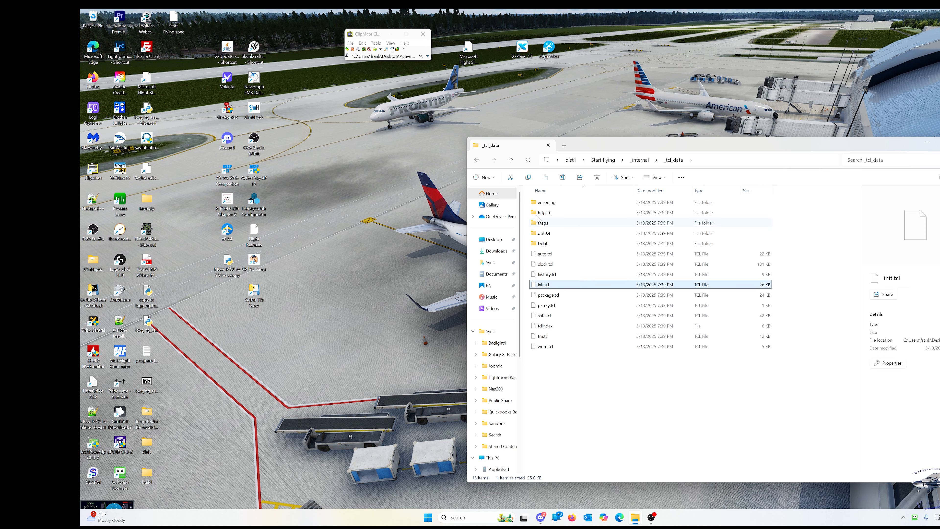
# Return to the Start flying folder and create a desktop shortcut to Start flying.exe.
pyautogui.click(511, 160)
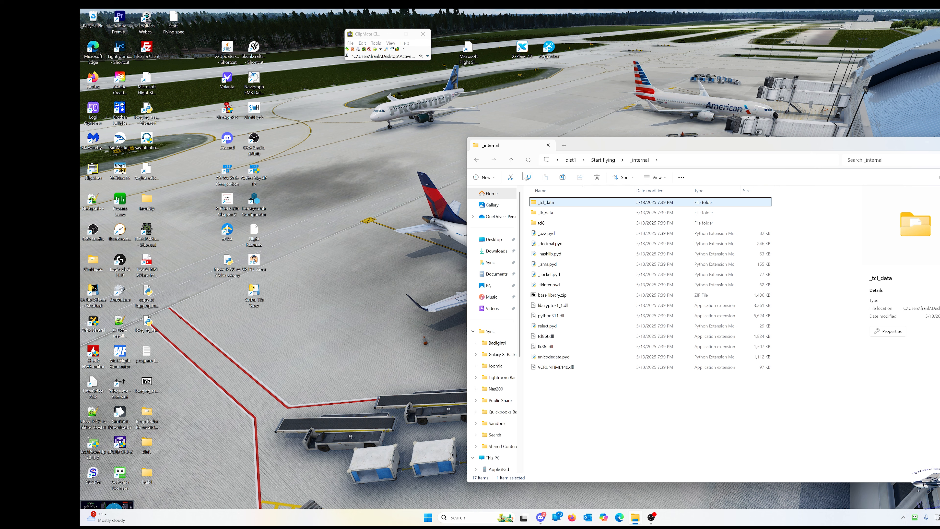
pyautogui.click(479, 162)
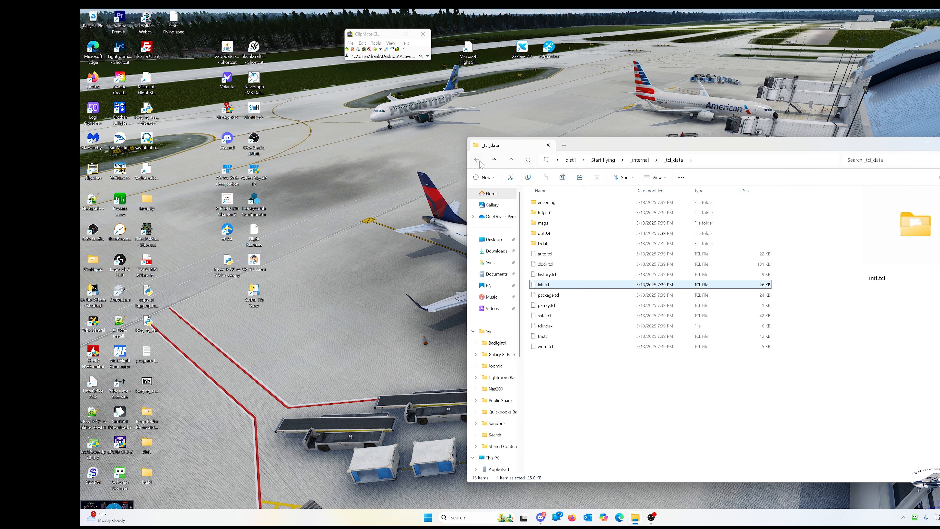
pyautogui.click(479, 162)
pyautogui.click(479, 162)
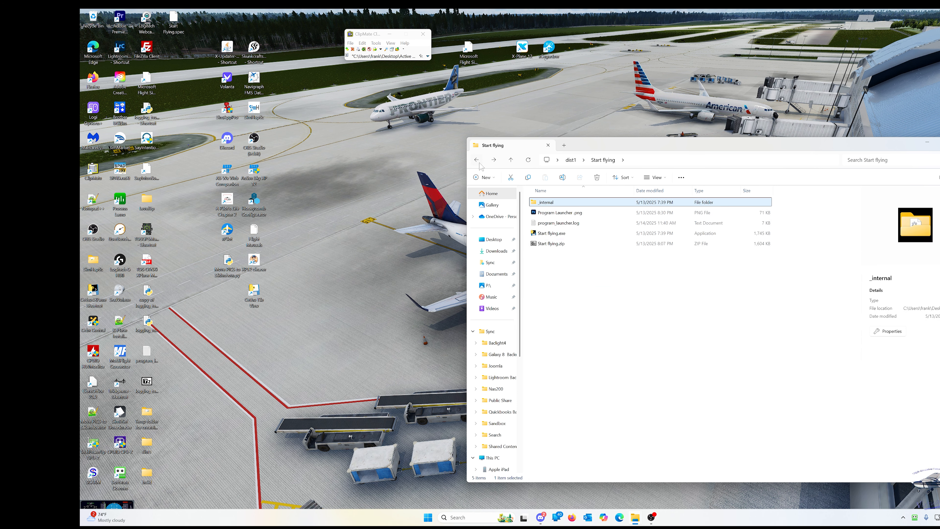
pyautogui.click(541, 247)
pyautogui.click(545, 237)
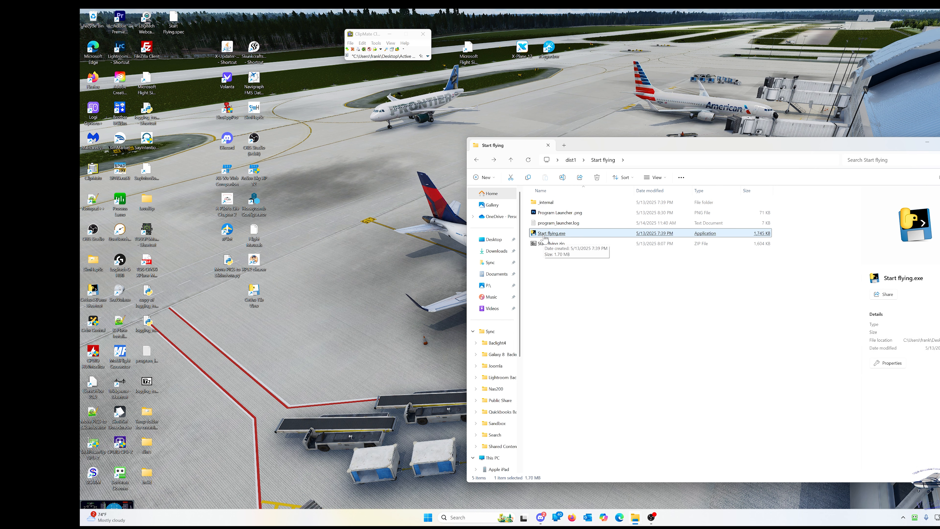
pyautogui.rightClick(545, 239)
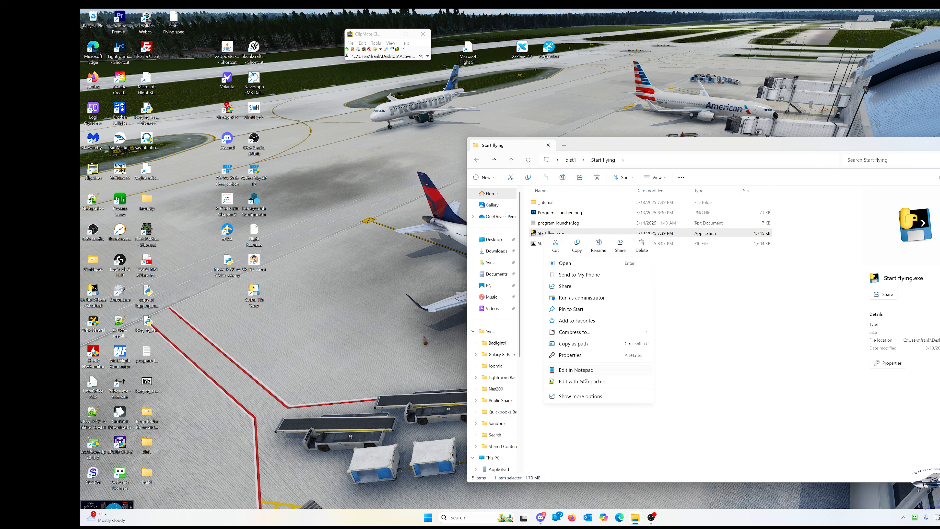
pyautogui.click(573, 400)
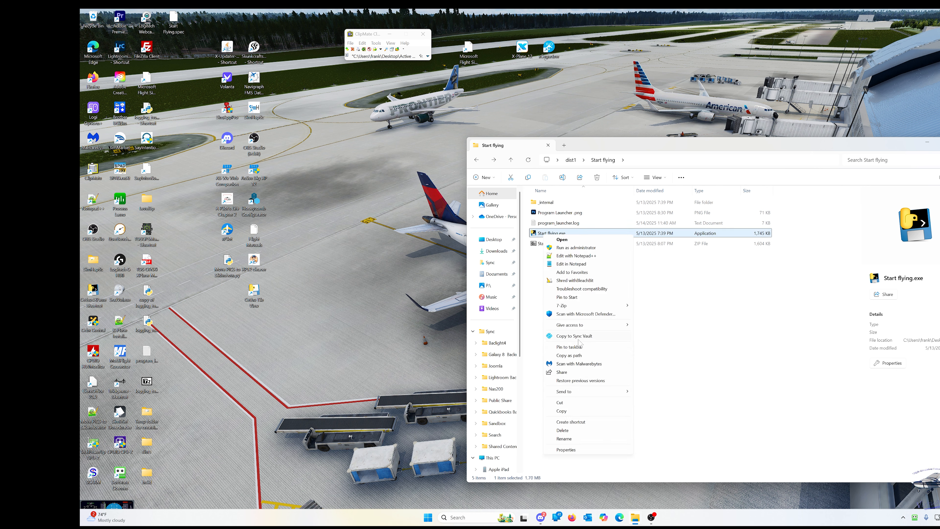
pyautogui.moveTo(578, 393)
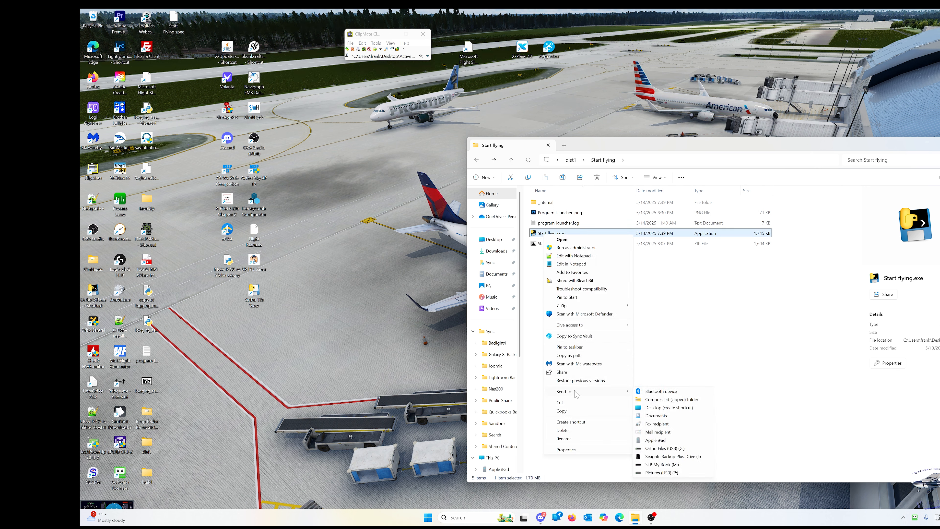
pyautogui.click(670, 408)
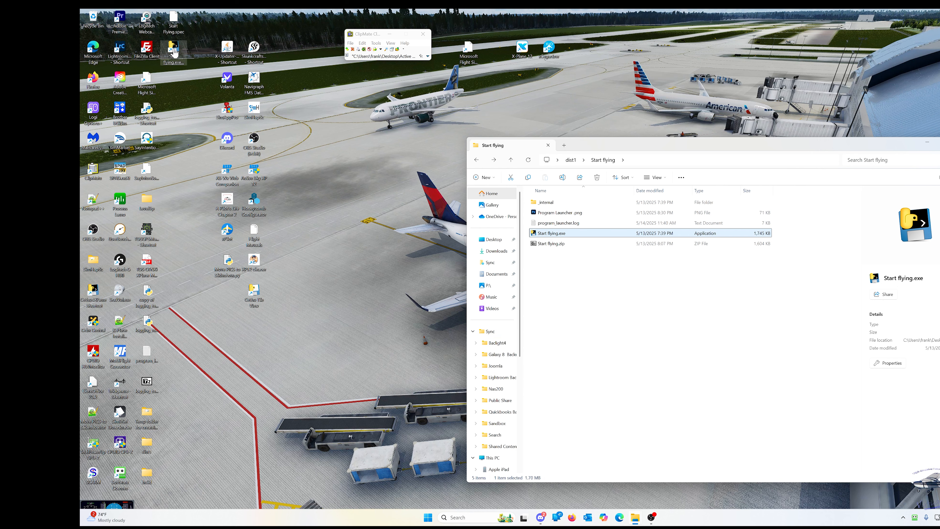
# Move the new Start flying.exe shortcut beside the X-Plane 12 icon, clear the folder window away, and start Program Launcher from the shortcut.
pyautogui.moveTo(175, 53); pyautogui.dragTo(496, 55)
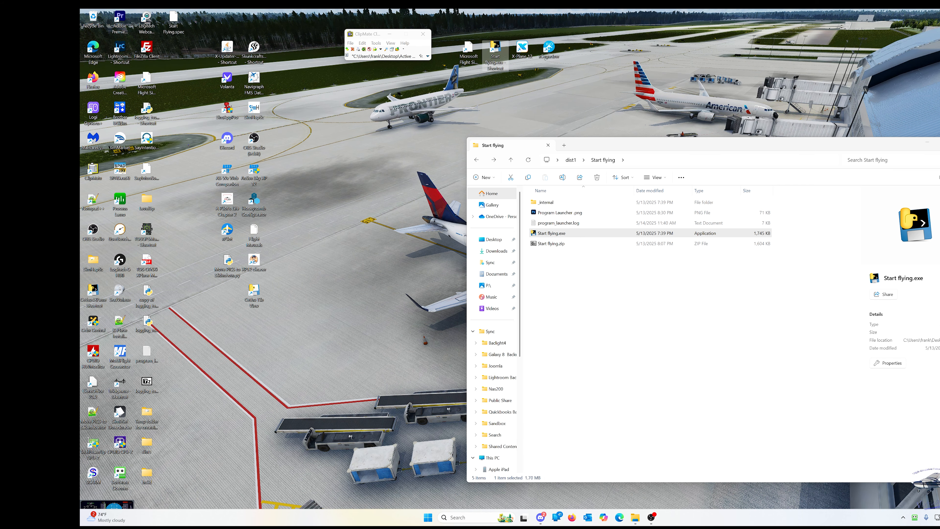
pyautogui.click(939, 142)
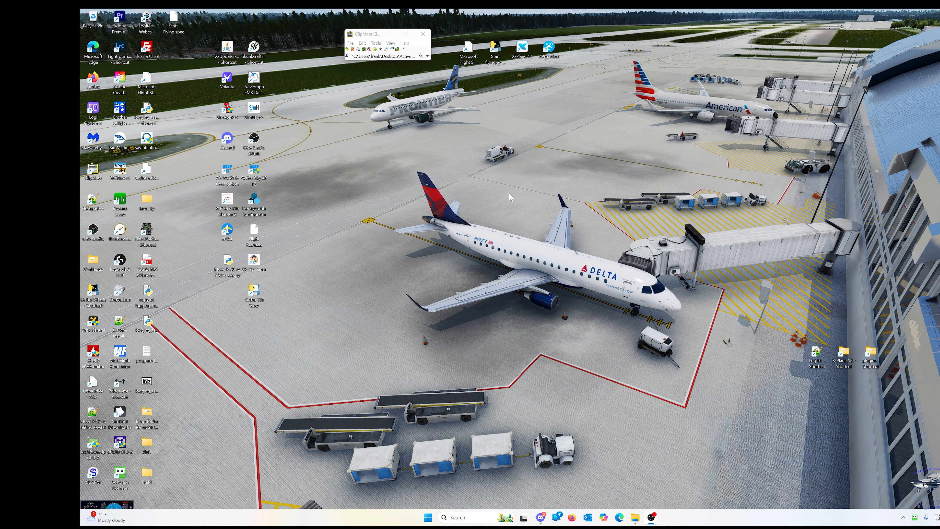
pyautogui.doubleClick(496, 48)
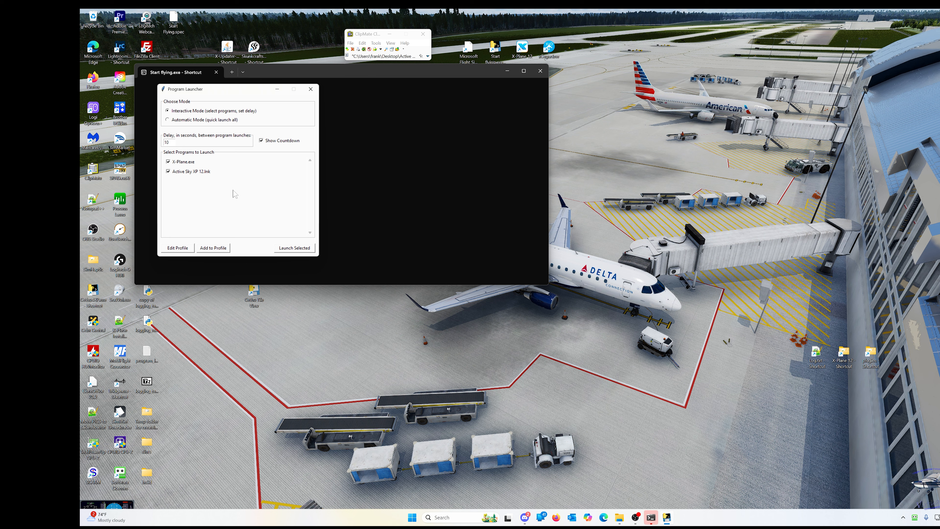
# Begin adding a program to the profile, move the launcher windows off the desktop icons, and copy the path of A Pilot's Life Chapter 2.
pyautogui.click(224, 251)
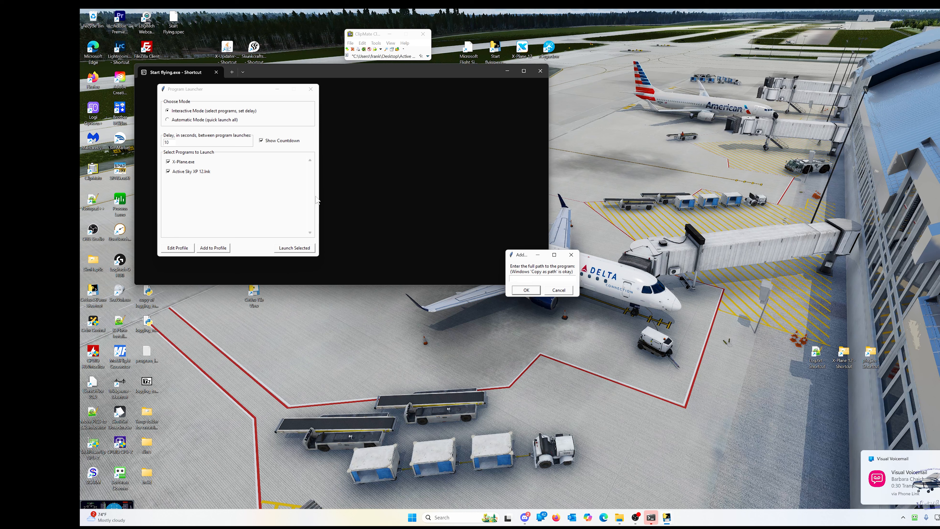
pyautogui.moveTo(341, 77); pyautogui.dragTo(507, 91)
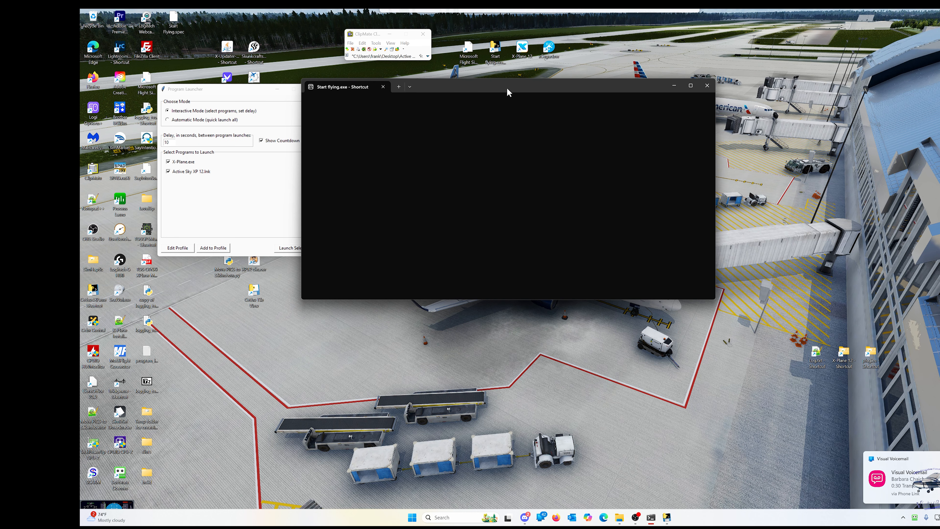
pyautogui.moveTo(217, 95); pyautogui.dragTo(412, 169)
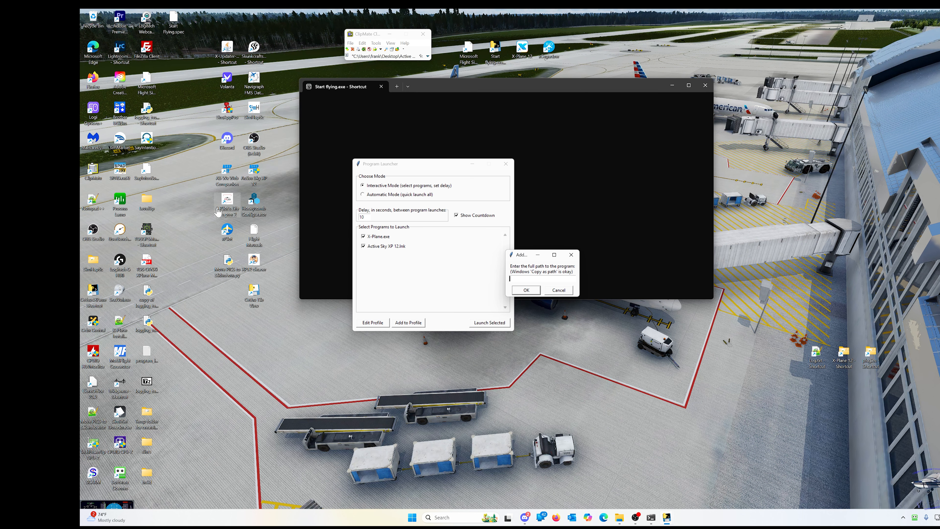
pyautogui.rightClick(230, 203)
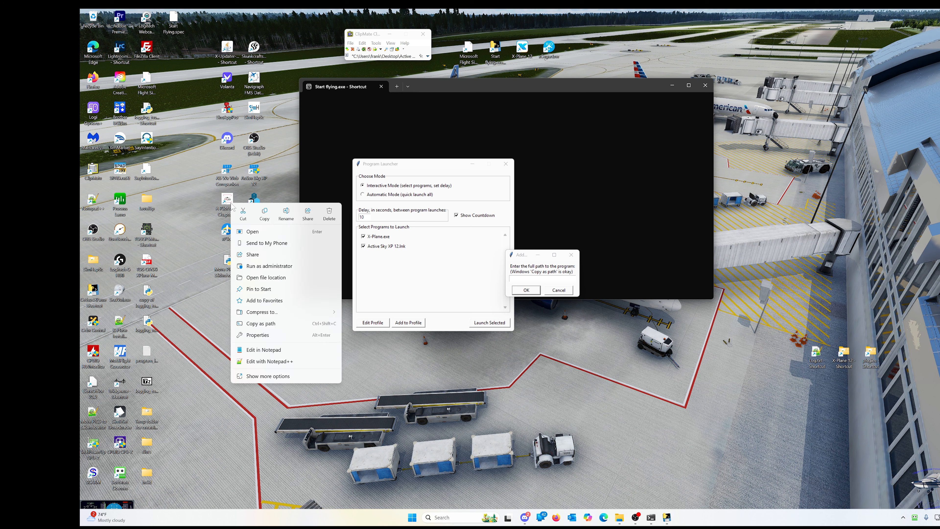
pyautogui.click(271, 324)
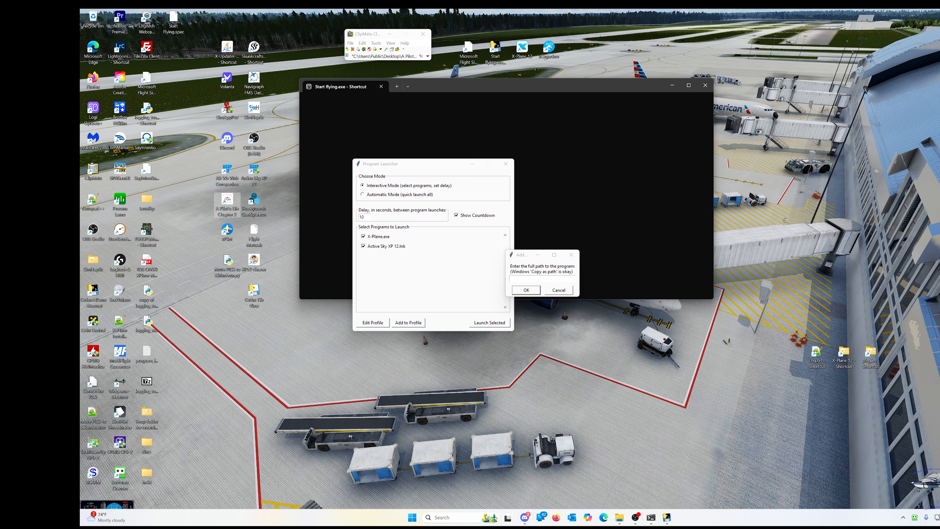
# Add A Pilot's Life Chapter 2.lnk to the launch profile using the copied path.
pyautogui.click(527, 279)
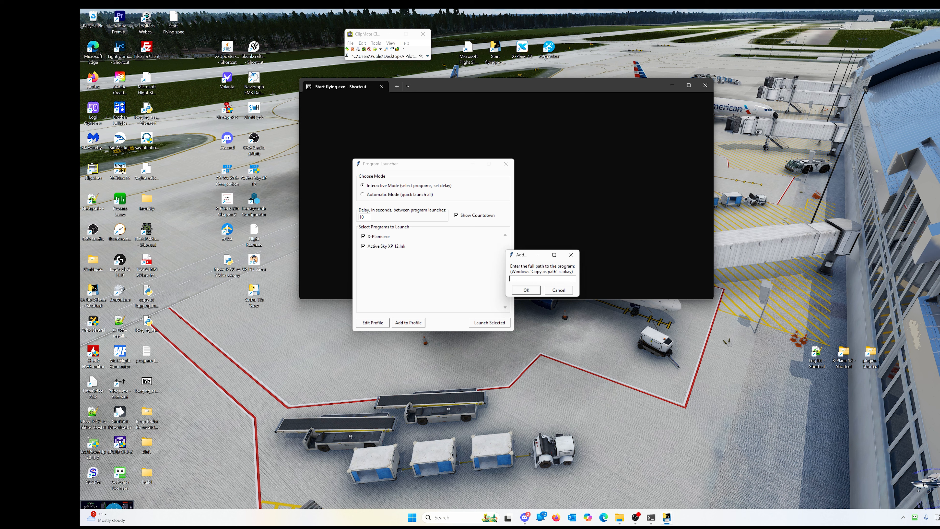
pyautogui.click(529, 292)
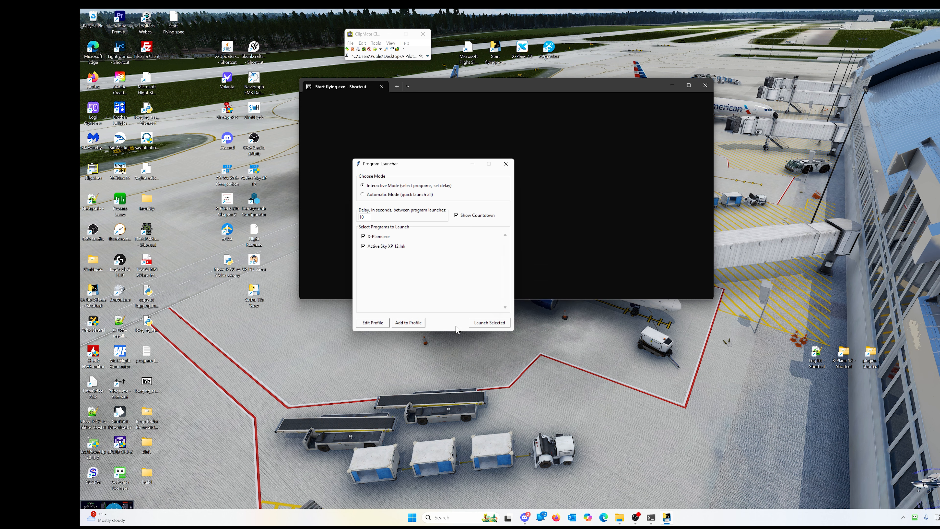
pyautogui.click(418, 323)
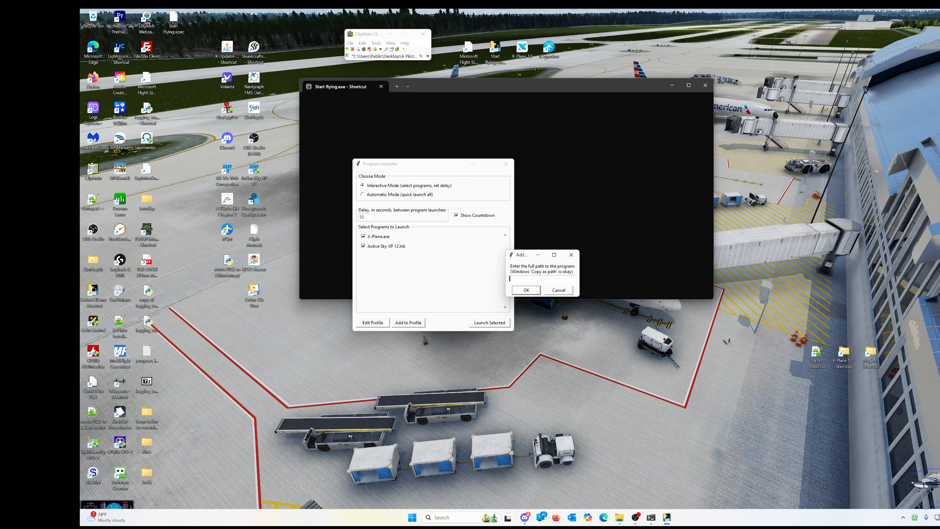
pyautogui.hotkey('ctrl', 'v')
pyautogui.click(528, 290)
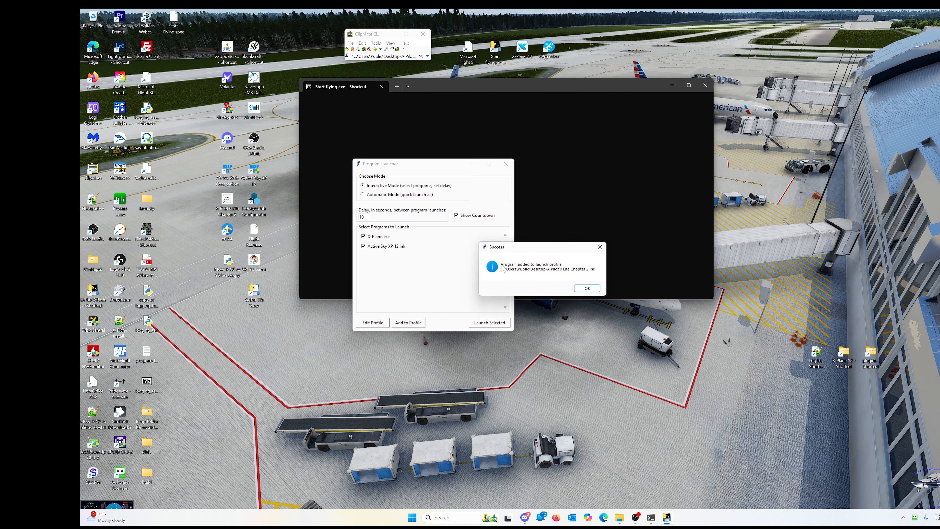
pyautogui.click(587, 288)
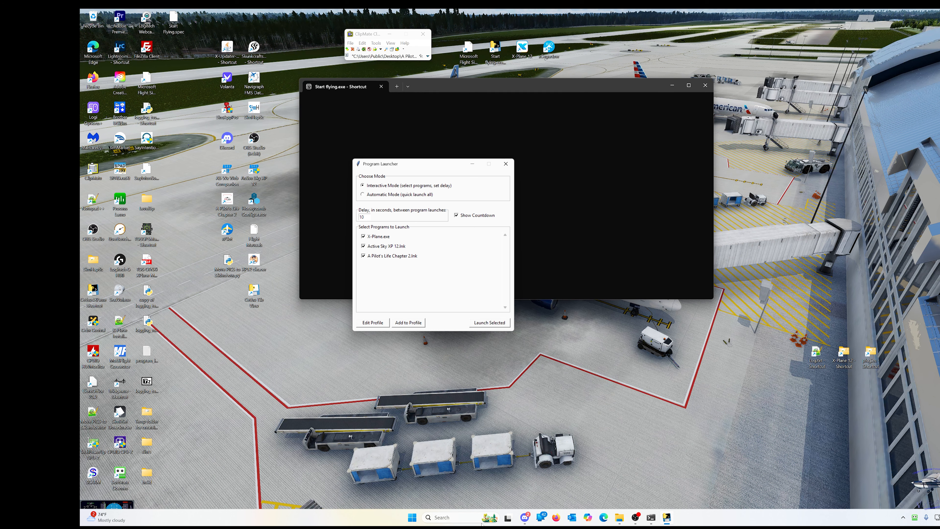
# Search Windows for Volanta, open its installation folder through its shortcut, and copy the path of Volanta.exe.
pyautogui.click(447, 519)
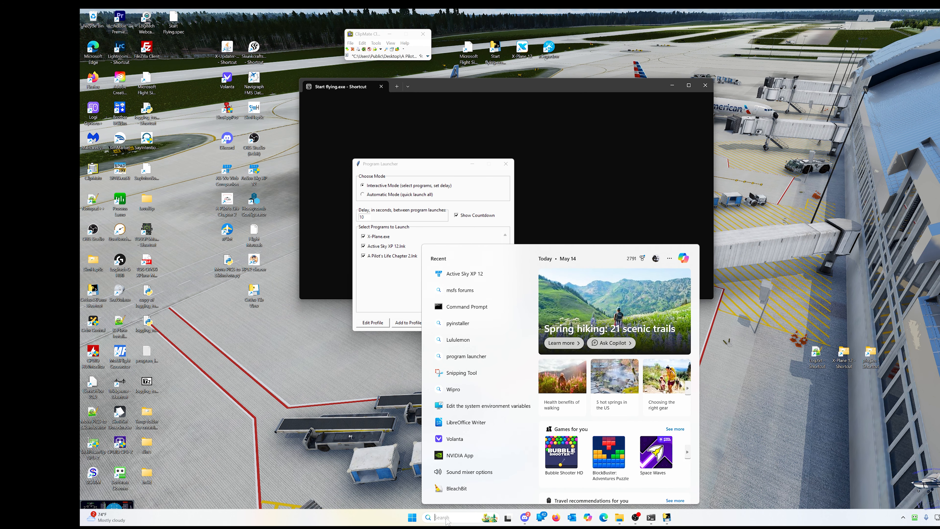
pyautogui.write('vol')
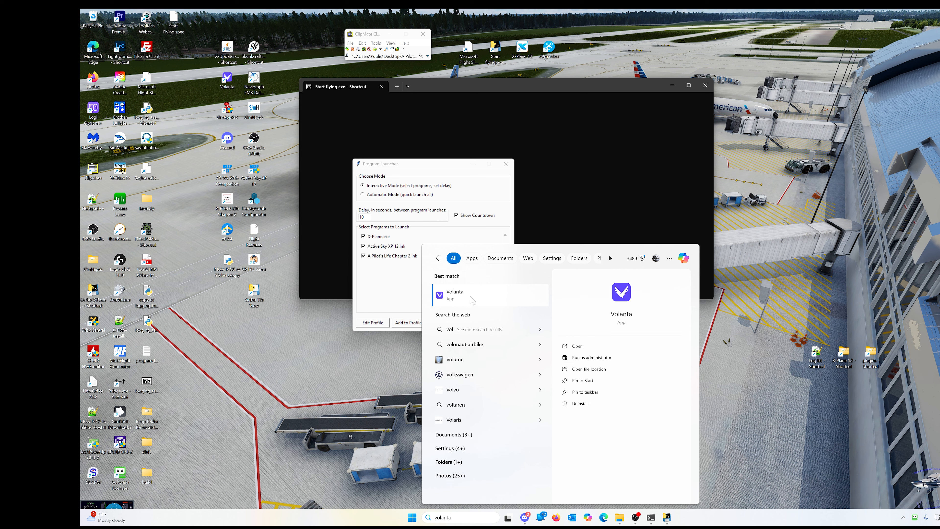
pyautogui.click(604, 371)
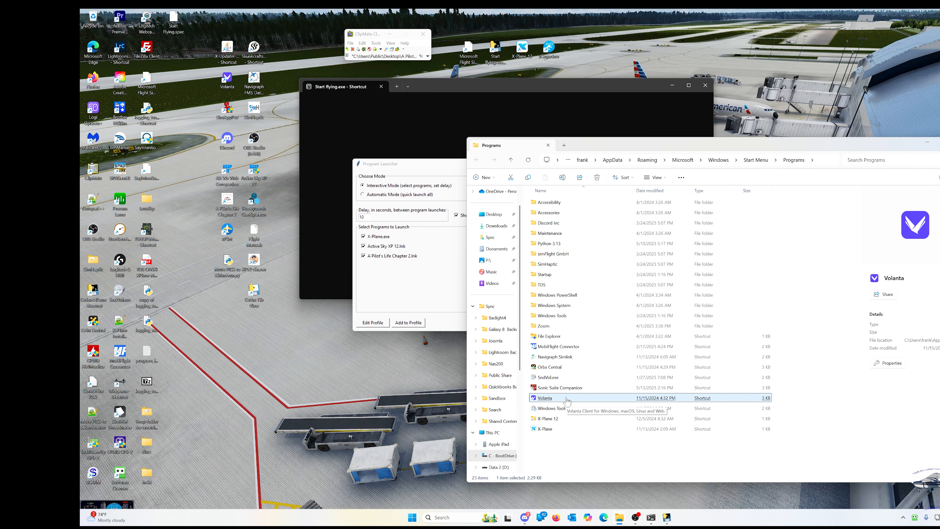
pyautogui.rightClick(567, 399)
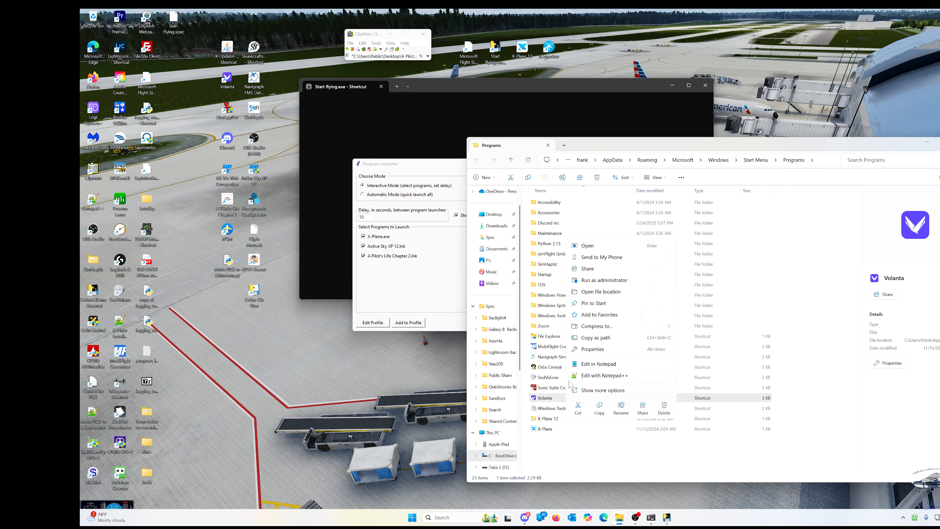
pyautogui.click(597, 292)
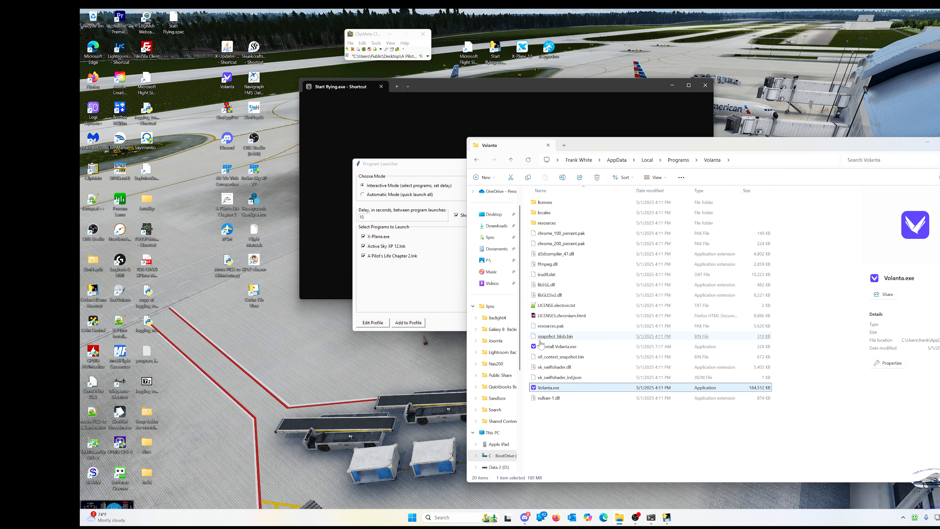
pyautogui.rightClick(553, 390)
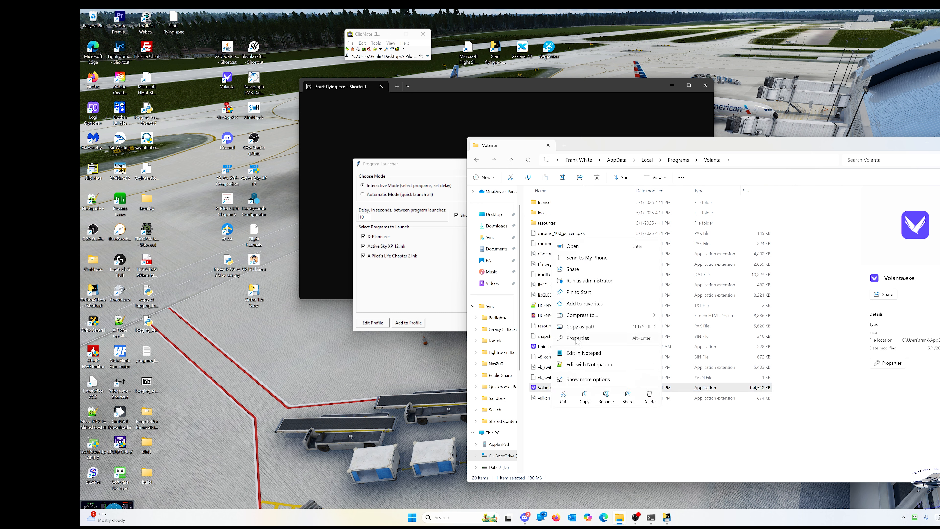
pyautogui.click(596, 327)
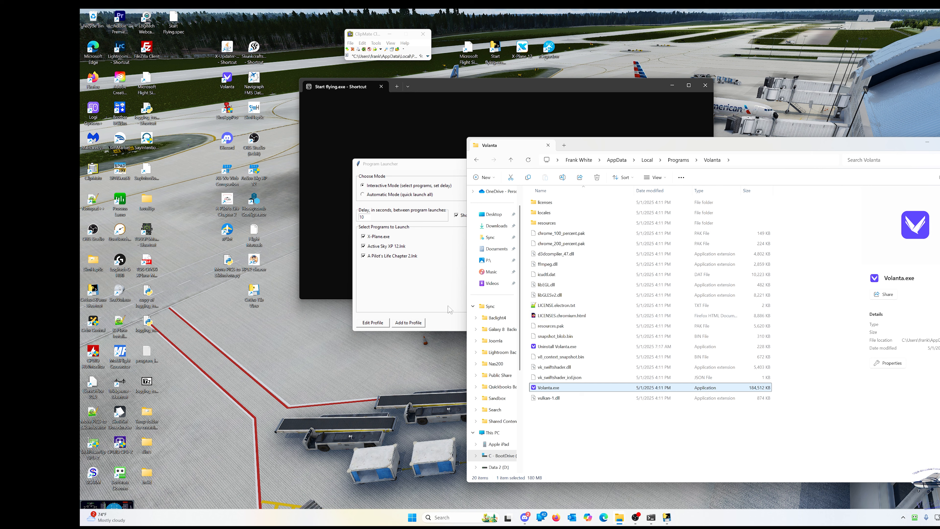
# Switch back to Program Launcher, minimize the folder window, and add Volanta.exe to the profile with the copied path.
pyautogui.click(425, 270)
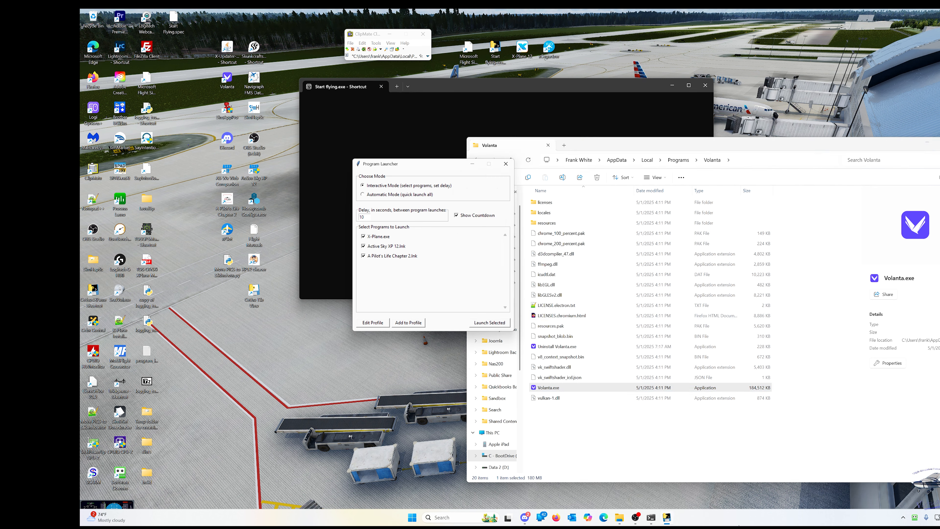
pyautogui.click(927, 142)
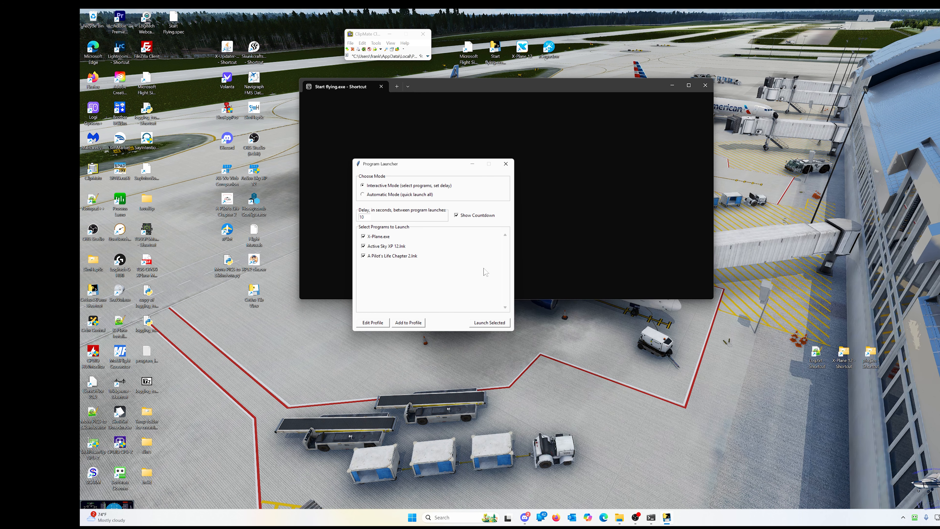
pyautogui.click(413, 322)
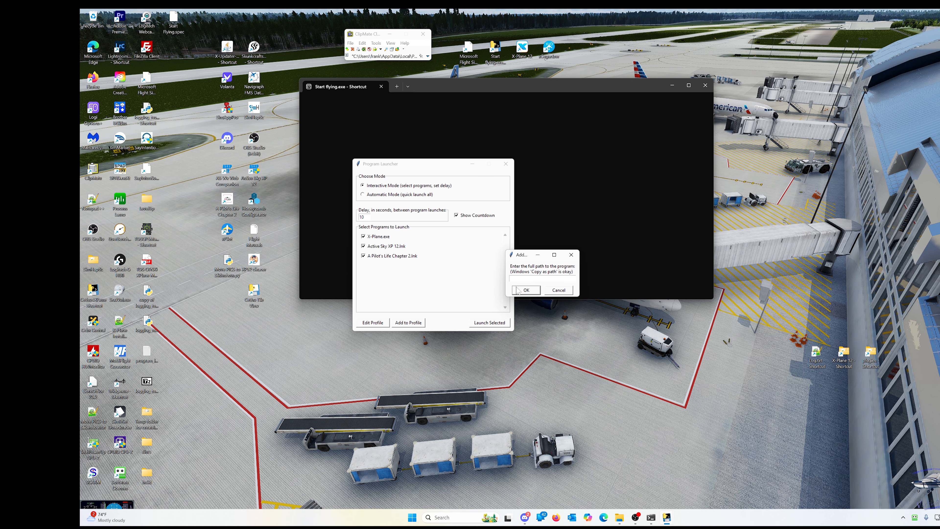
pyautogui.hotkey('ctrl', 'v')
pyautogui.click(526, 290)
pyautogui.click(592, 289)
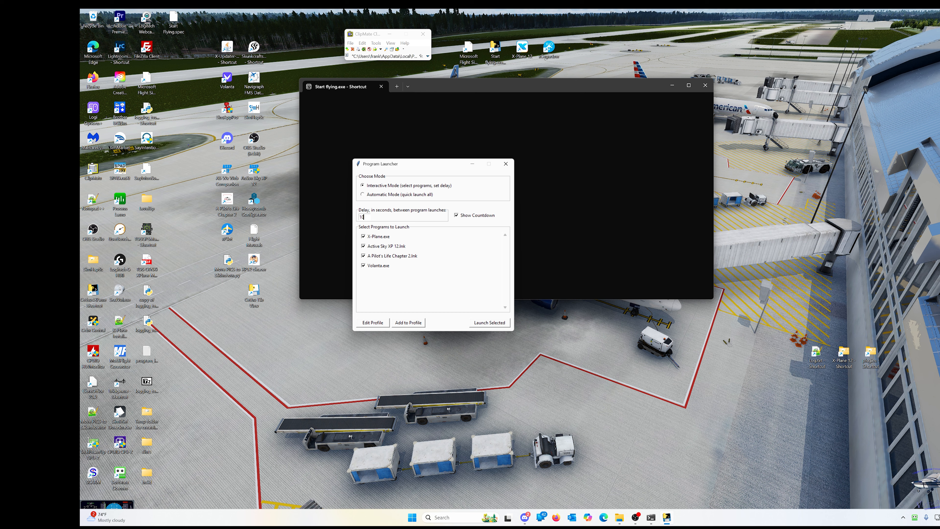
# Set the delay between program launches to 2 seconds and launch the selected programs.
pyautogui.moveTo(363, 217); pyautogui.dragTo(346, 219)
pyautogui.click(489, 323)
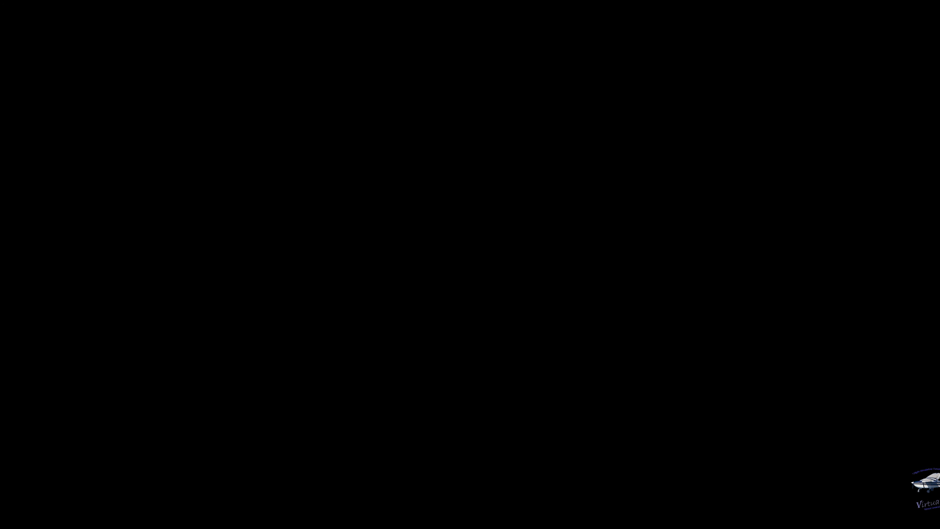
# Move the Volanta window aside to view the X-Plane start screen and the launch log in the console.
pyautogui.moveTo(636, 518)
pyautogui.click(636, 486)
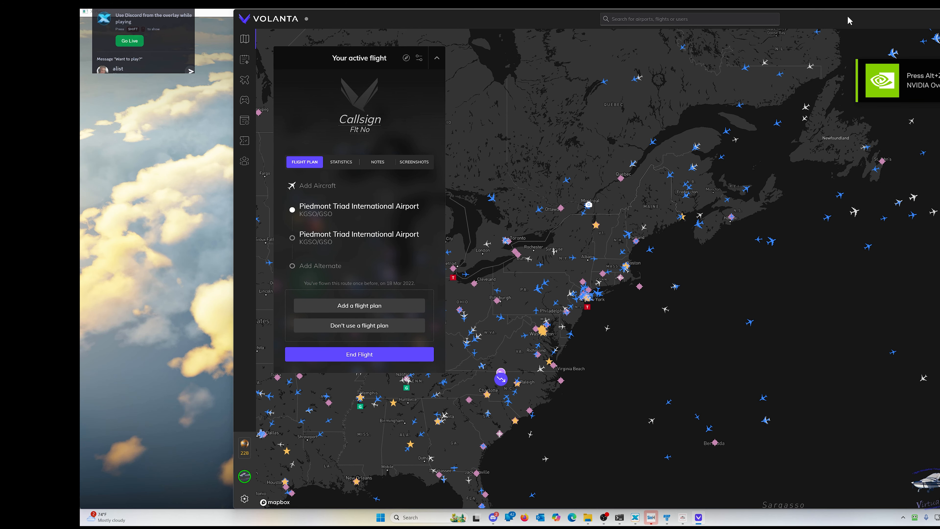
pyautogui.moveTo(842, 17); pyautogui.dragTo(939, 58)
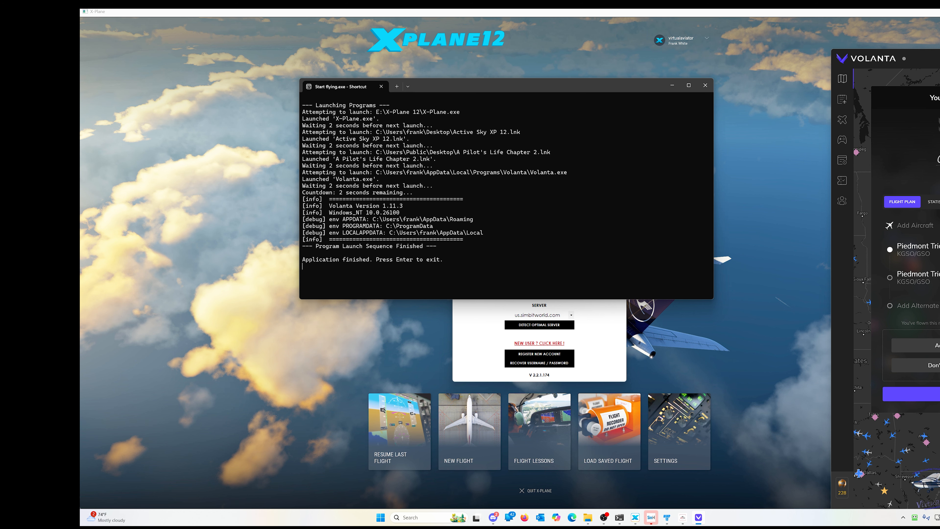
# Close Volanta, the A Pilot's Life login window and the finished launch console, and quit X-Plane.
pyautogui.hotkey('alt', 'F4')
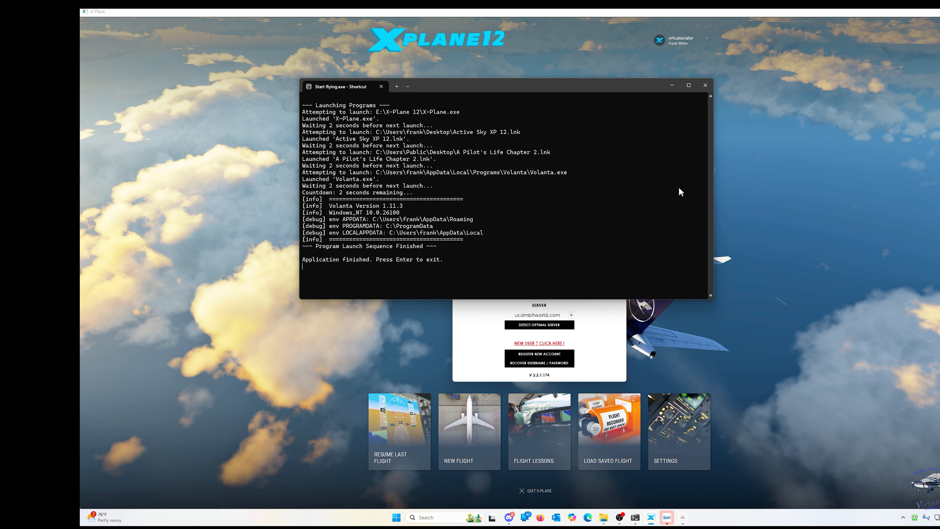
pyautogui.click(589, 365)
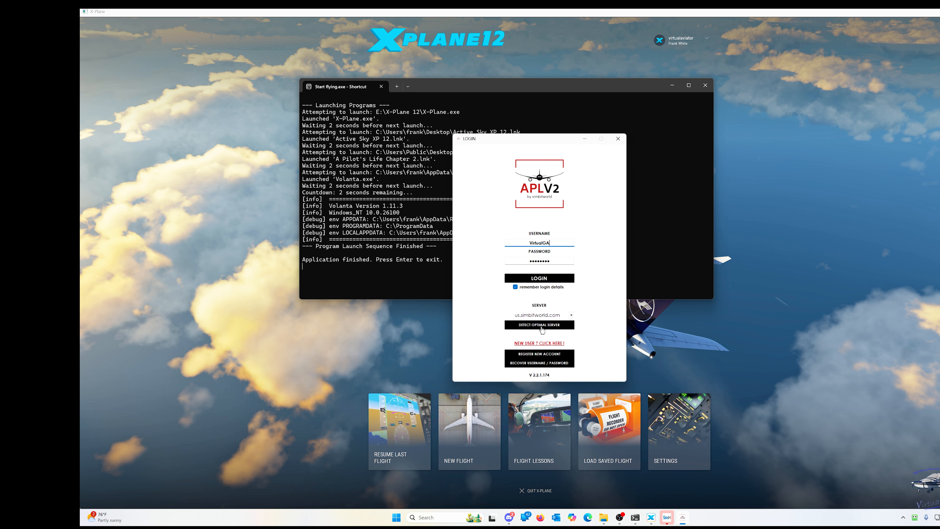
pyautogui.click(618, 139)
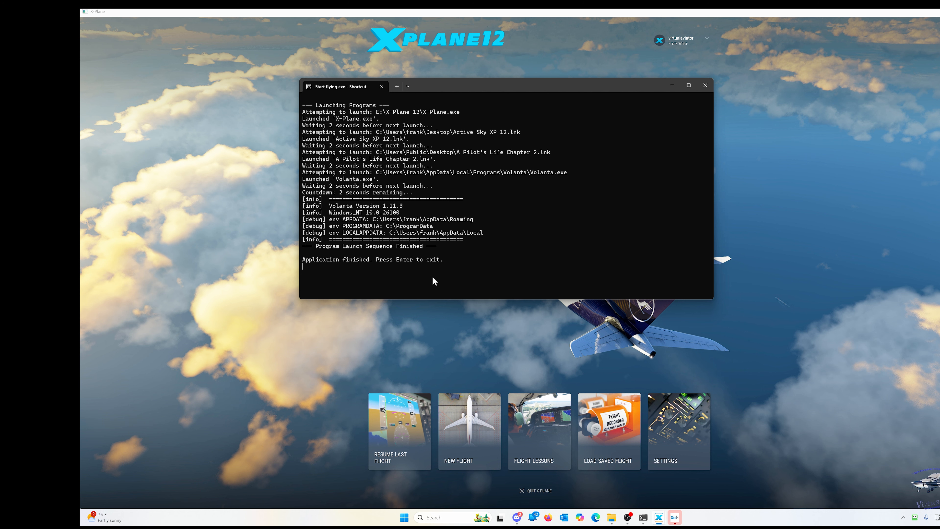
pyautogui.click(432, 276)
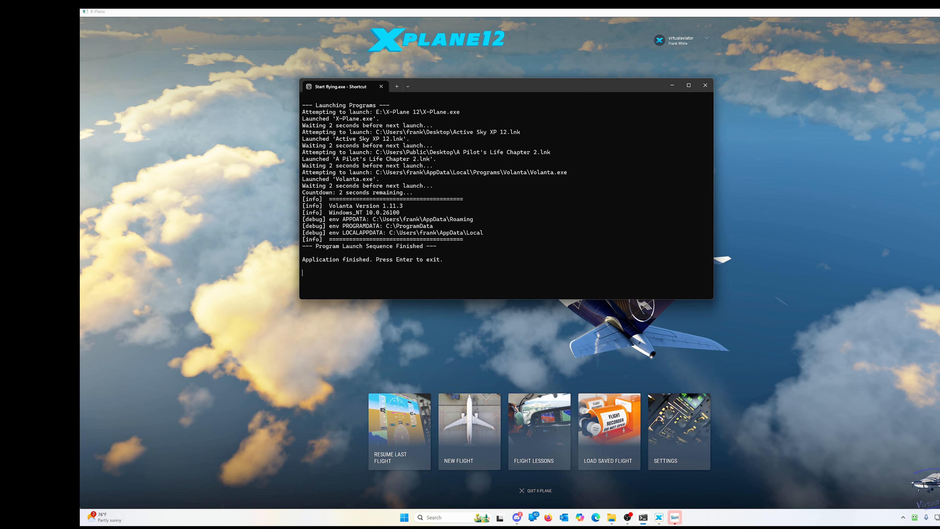
pyautogui.press('Return')
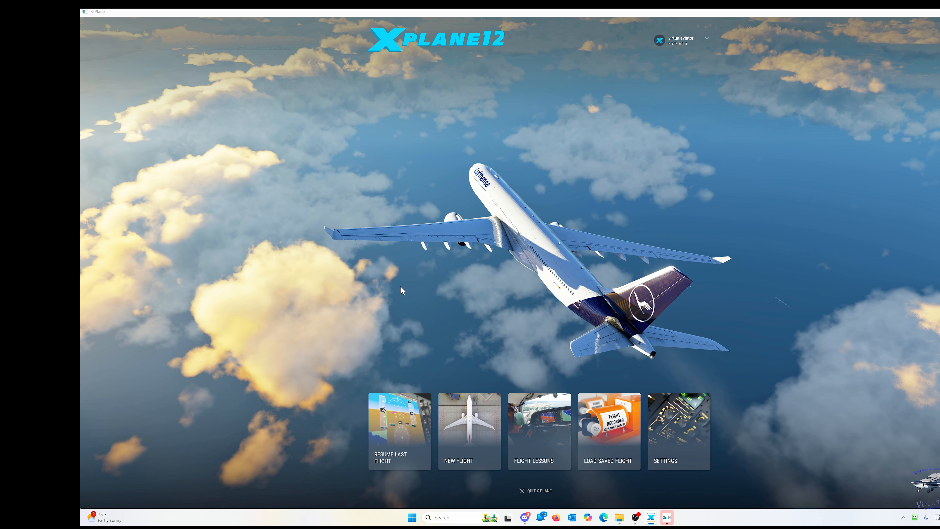
pyautogui.click(532, 492)
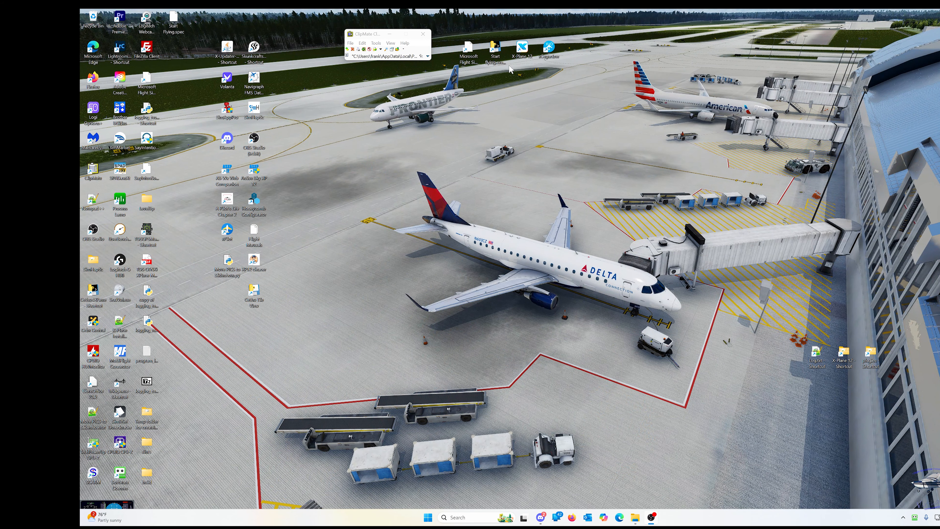
# Reopen Program Launcher and edit its profile file to remove the Active Sky XP 12 and A Pilot's Life Chapter 2 lines, saving the file.
pyautogui.click(496, 49)
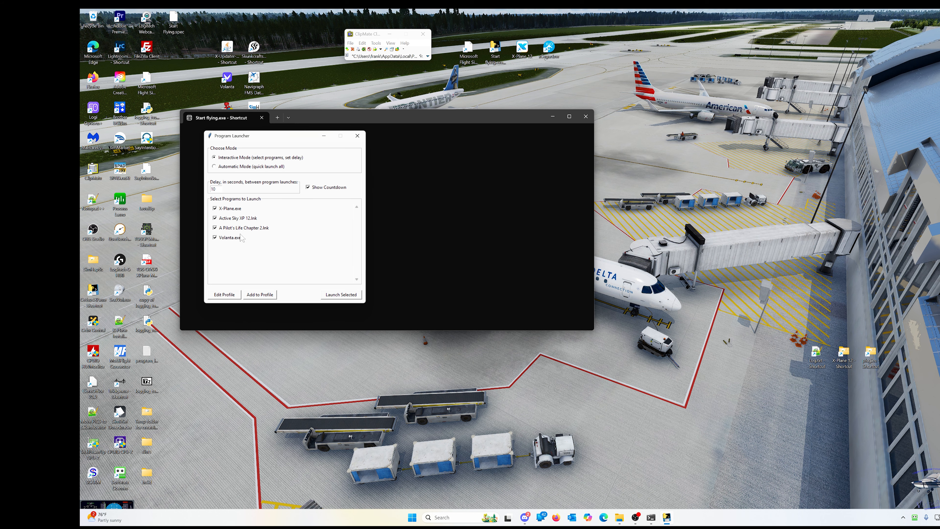
pyautogui.click(223, 294)
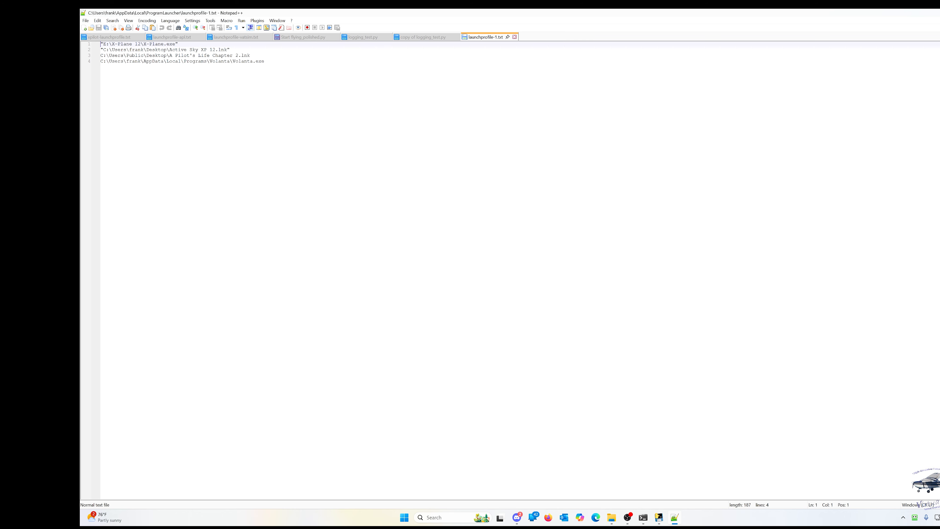
pyautogui.moveTo(251, 56); pyautogui.dragTo(100, 50)
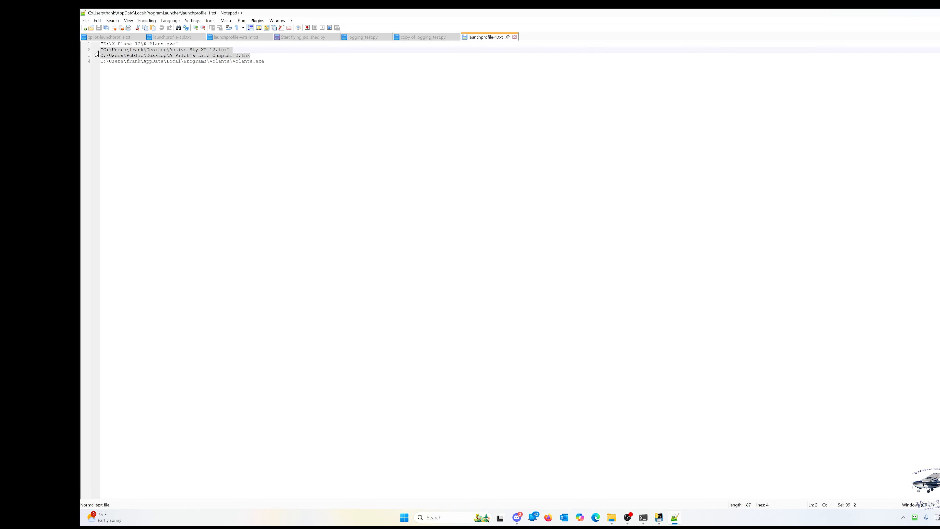
pyautogui.press('Delete')
pyautogui.press('Delete')
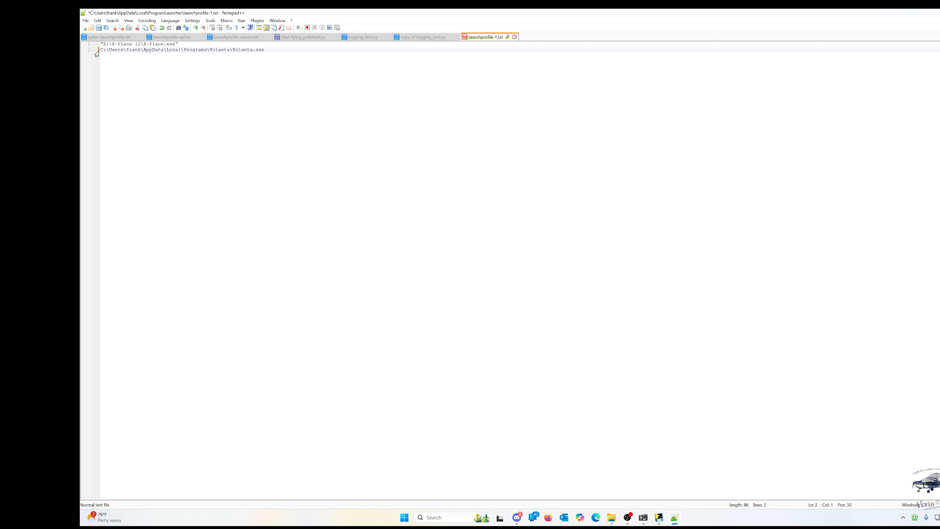
pyautogui.press('End')
pyautogui.click(99, 28)
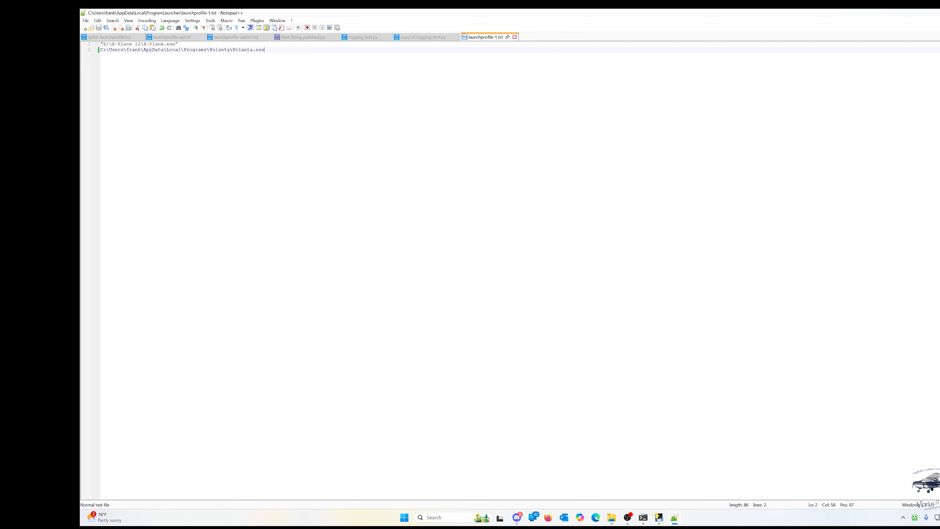
# Close the text editor and reload Program Launcher's program list from the saved launchprofile-1.txt.
pyautogui.hotkey('alt', 'F4')
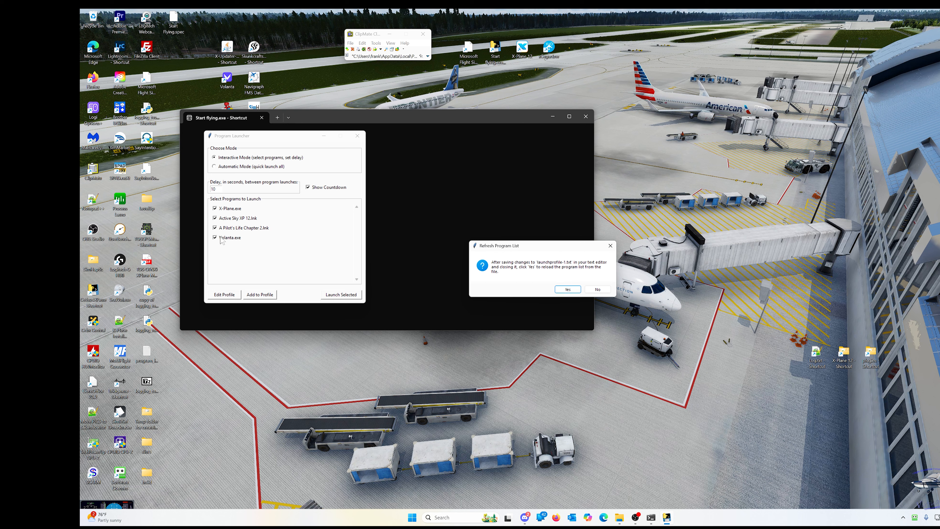
pyautogui.click(215, 218)
pyautogui.click(564, 289)
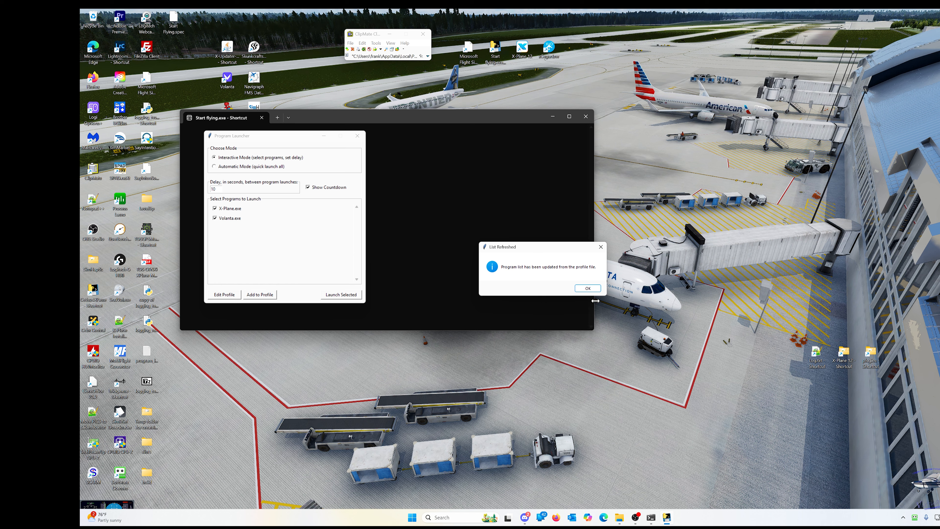
pyautogui.click(588, 289)
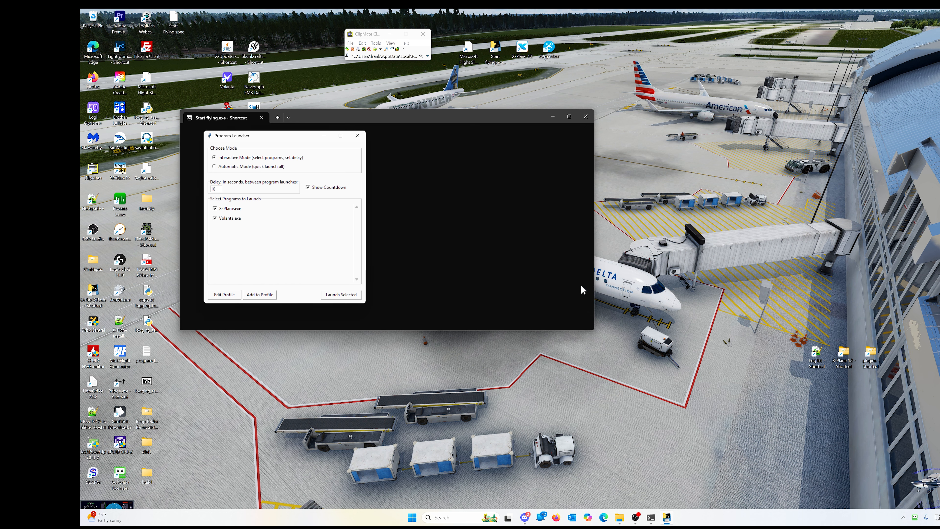